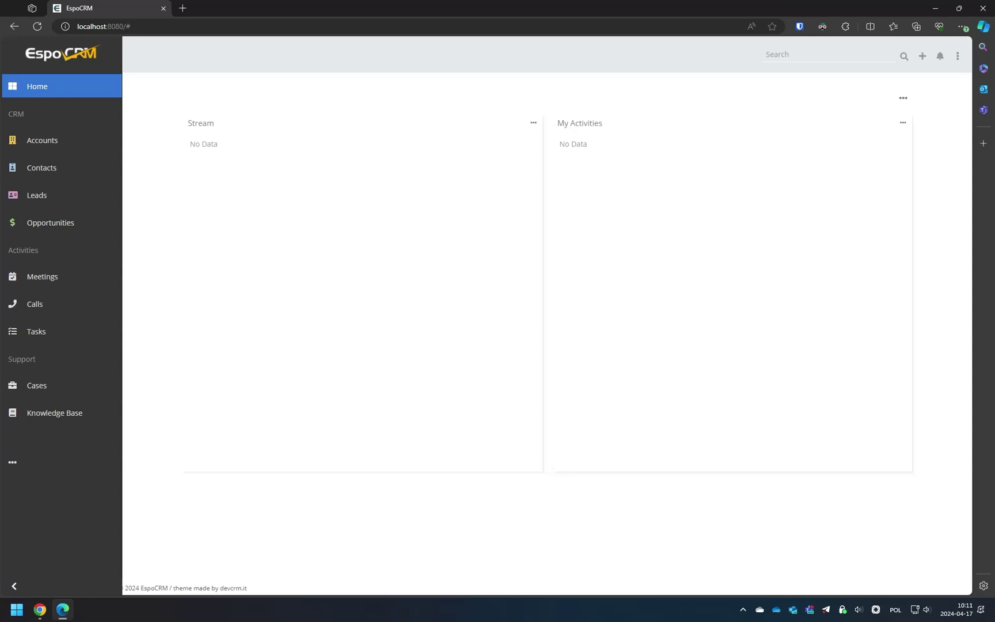
# Step: Go to Administration > Extensions and choose link-button-1.4.0.zip as the extension package
pyautogui.click(958, 56)
pyautogui.click(927, 106)
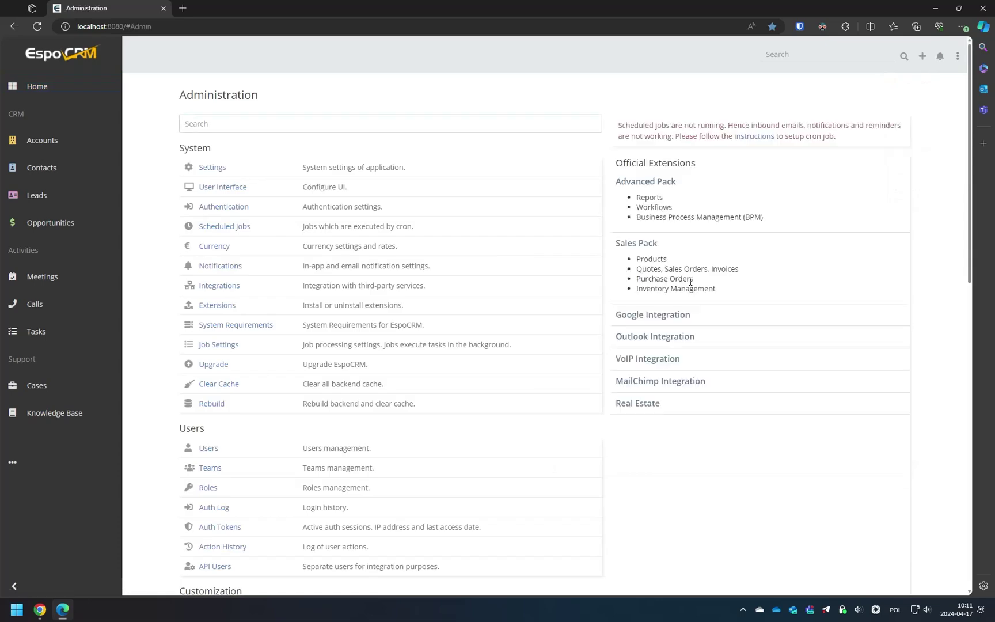
pyautogui.click(210, 306)
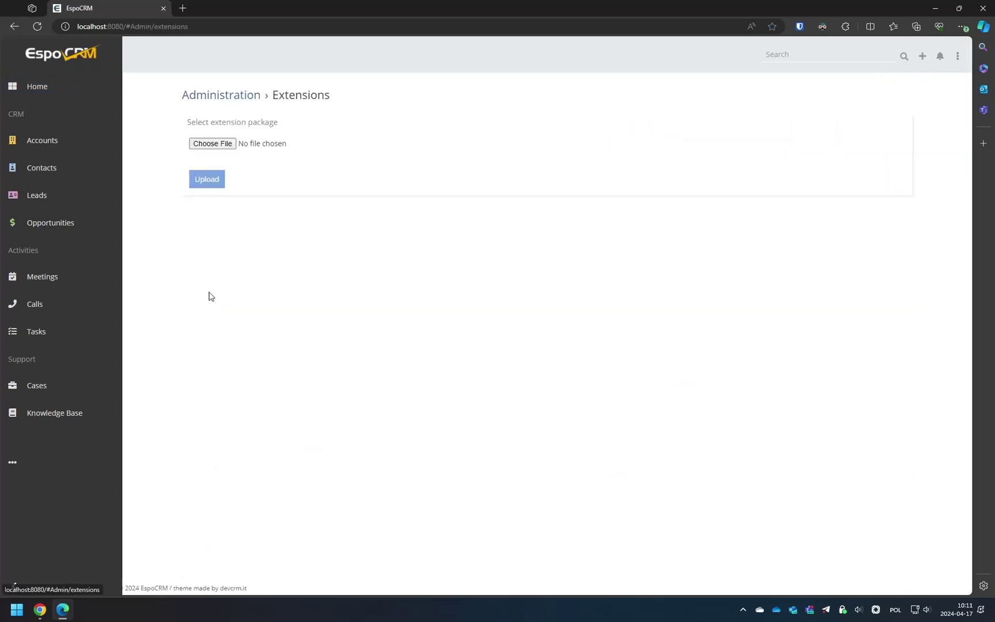
pyautogui.click(213, 143)
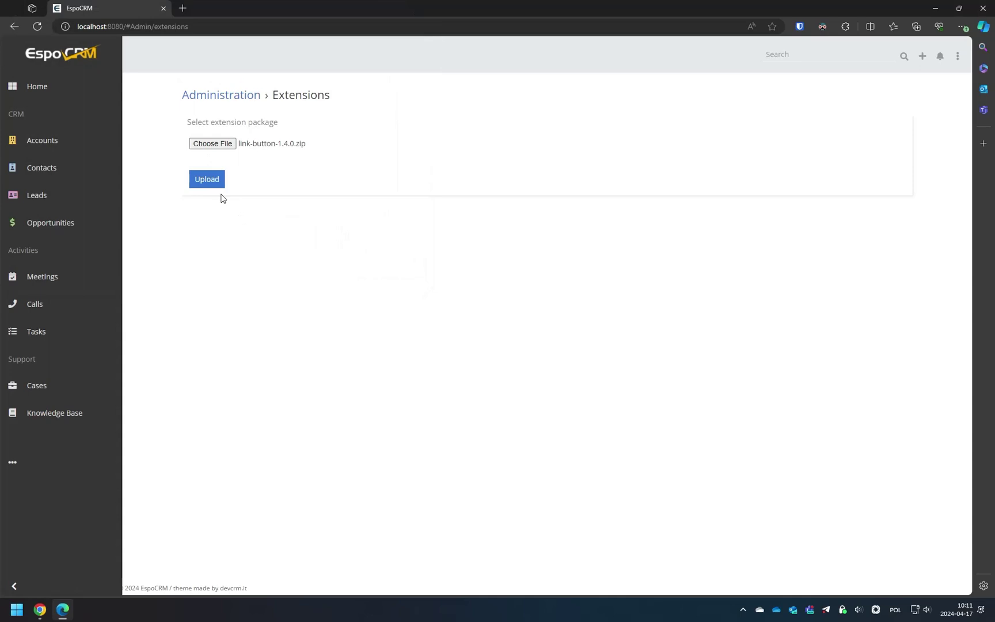
# Step: Upload and install the Link Button 1.4.0 package, then dismiss the success message
pyautogui.click(213, 179)
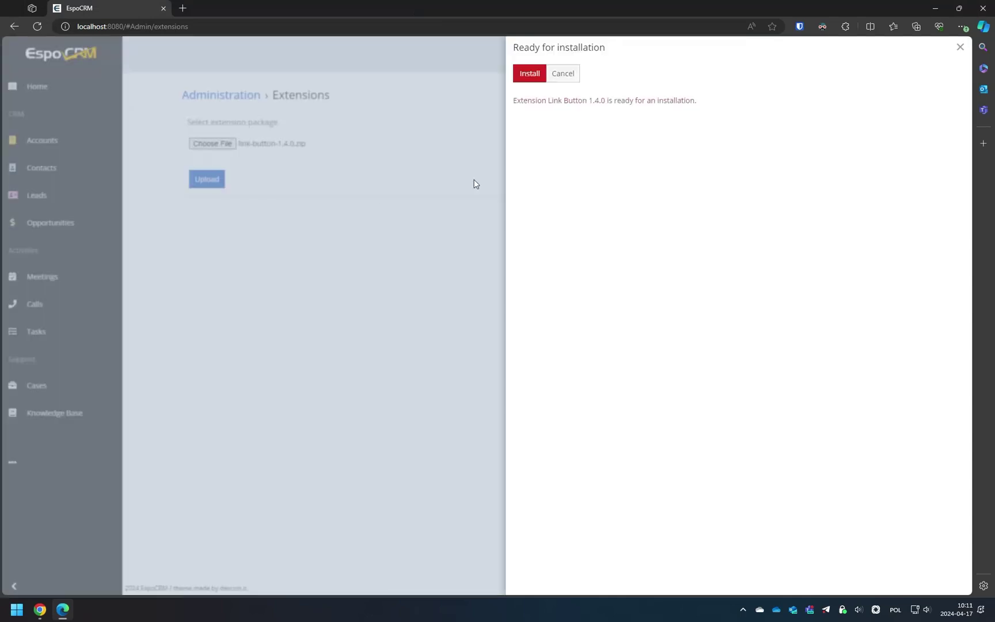
pyautogui.click(529, 74)
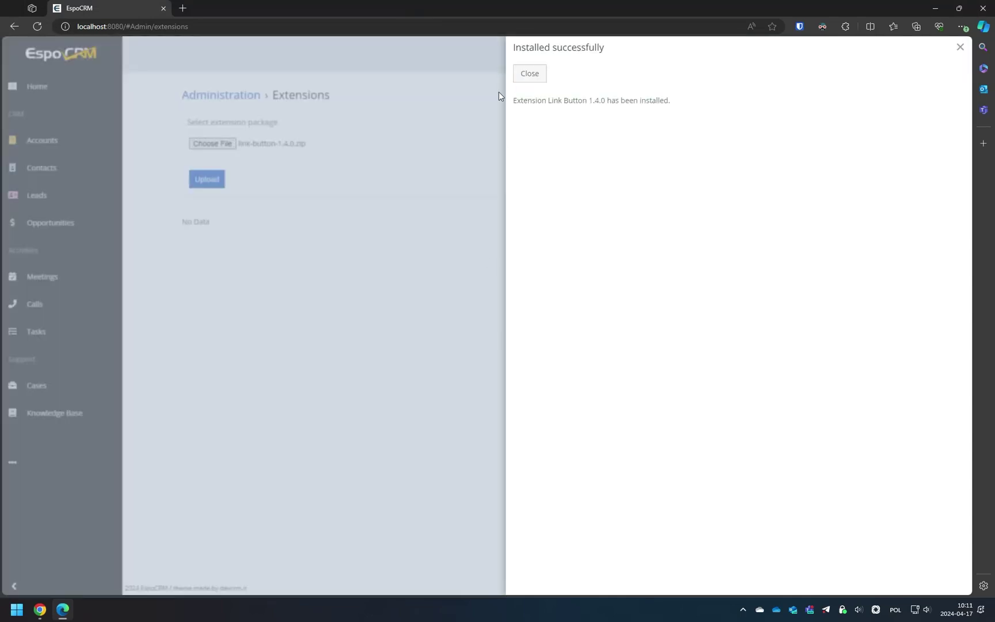
pyautogui.click(525, 76)
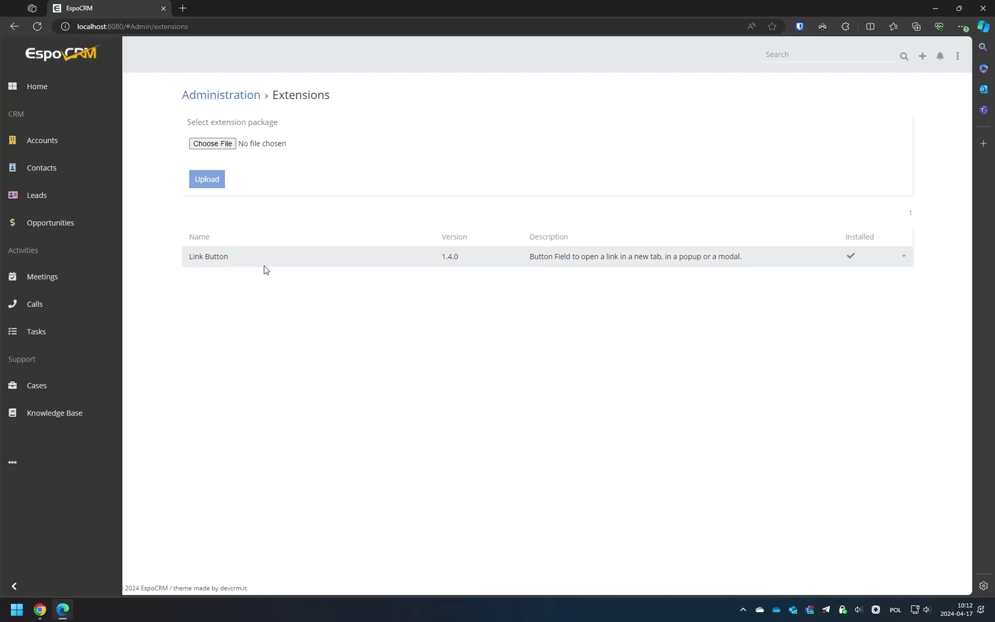
# Step: Go from the Administration page to Entity Manager > Task > Fields
pyautogui.click(226, 98)
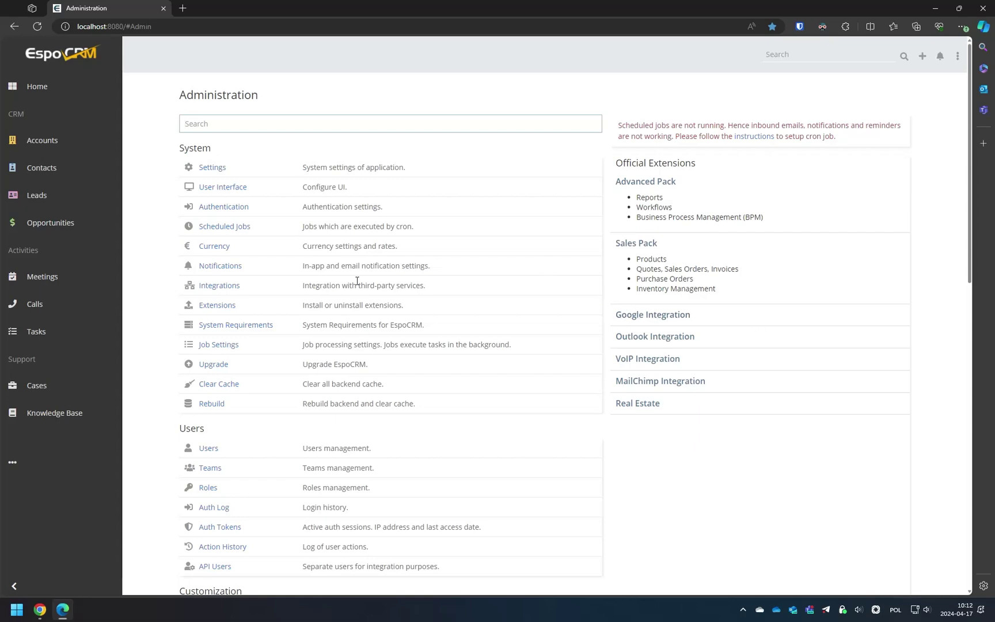
pyautogui.scroll(-5, 357, 281)
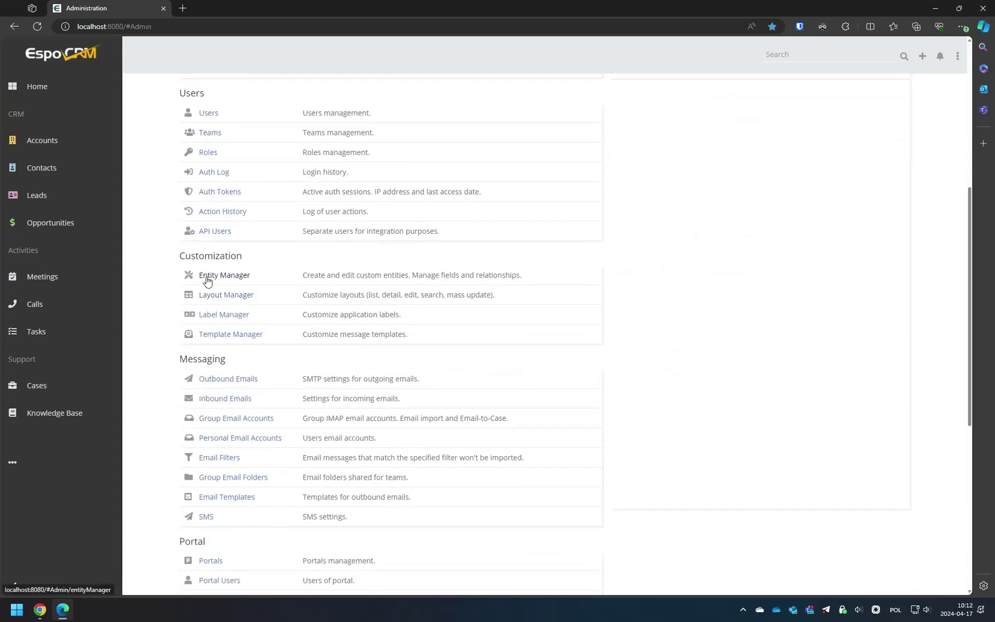
pyautogui.click(208, 280)
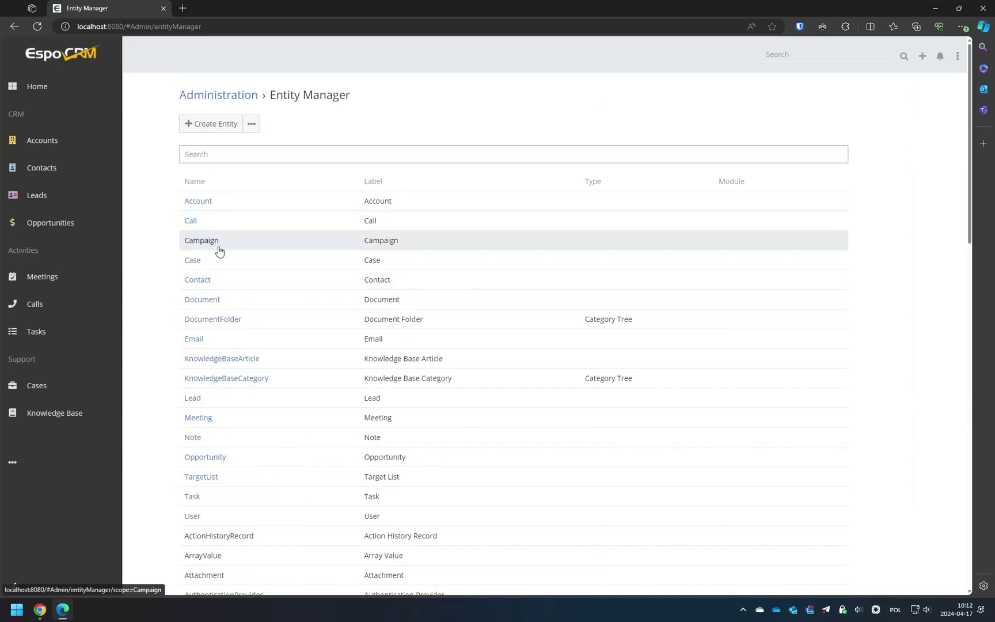
pyautogui.click(192, 496)
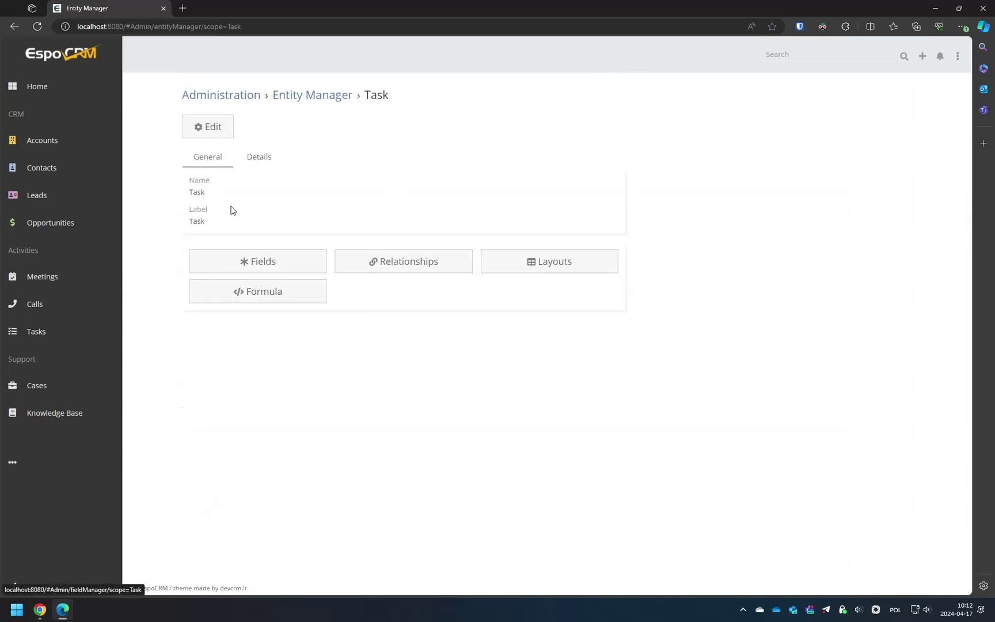
pyautogui.click(240, 260)
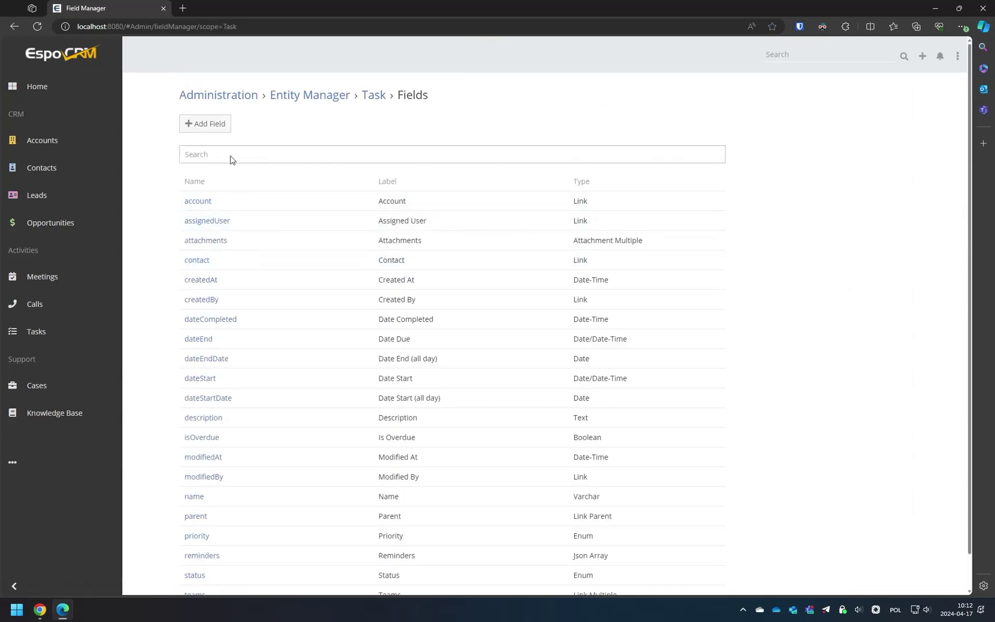
# Step: Add a new Task field of type Link Button
pyautogui.click(222, 129)
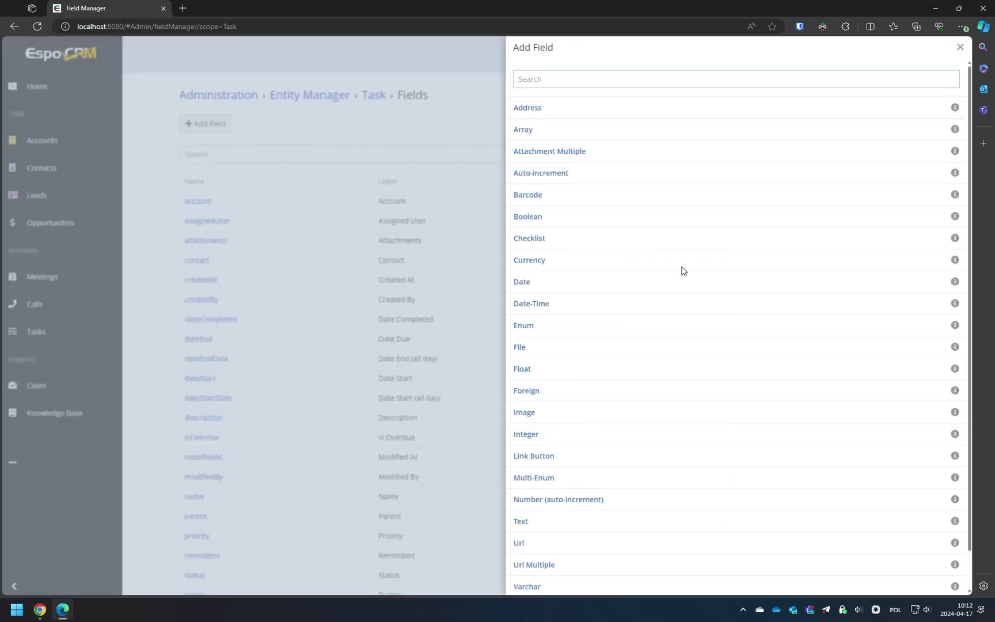
pyautogui.scroll(-1, 682, 271)
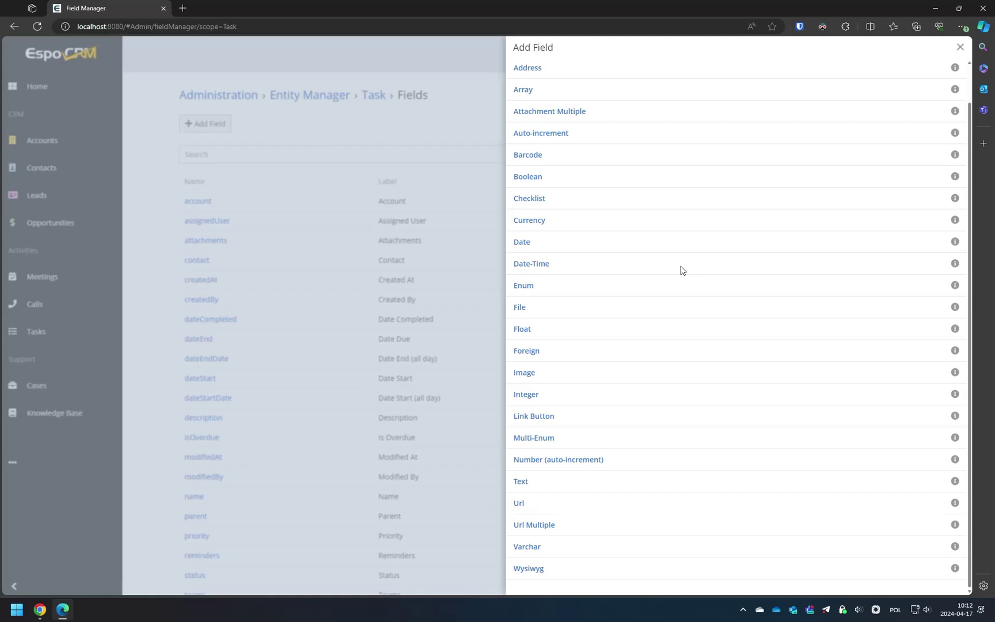
pyautogui.click(538, 417)
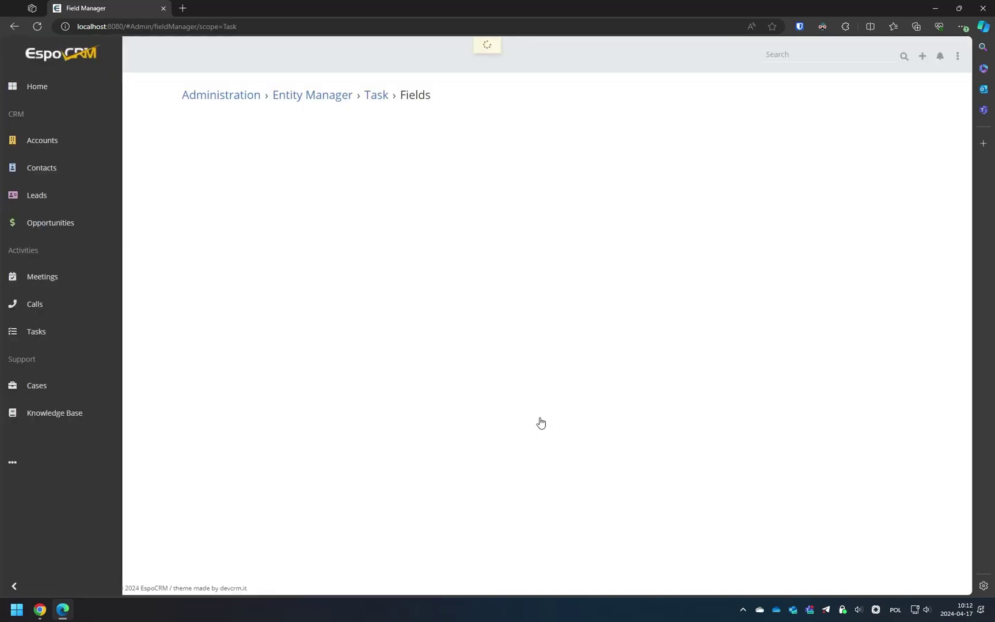
# Step: Name the field 'button', with button label 'Test button', title 'Test title', and a hidden label
pyautogui.click(366, 194)
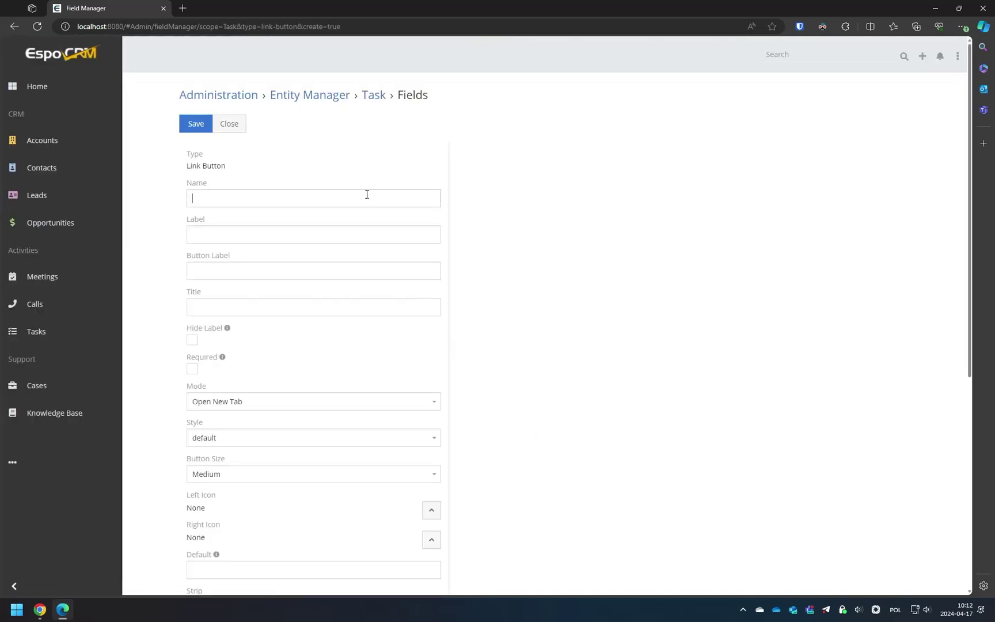
pyautogui.write('button')
pyautogui.click(287, 274)
pyautogui.write('T')
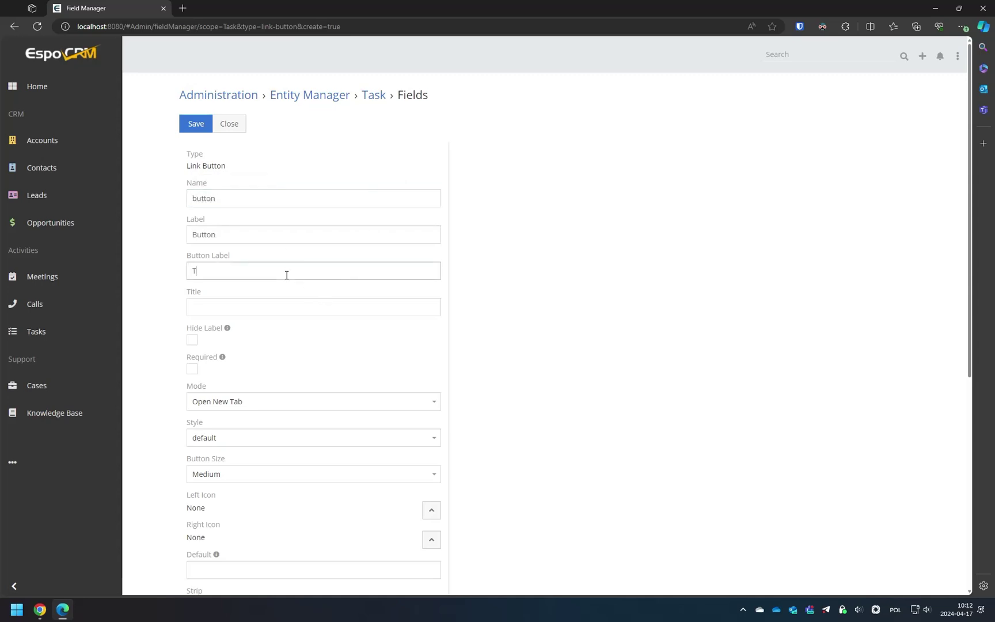
pyautogui.write('ez')
pyautogui.write('t button')
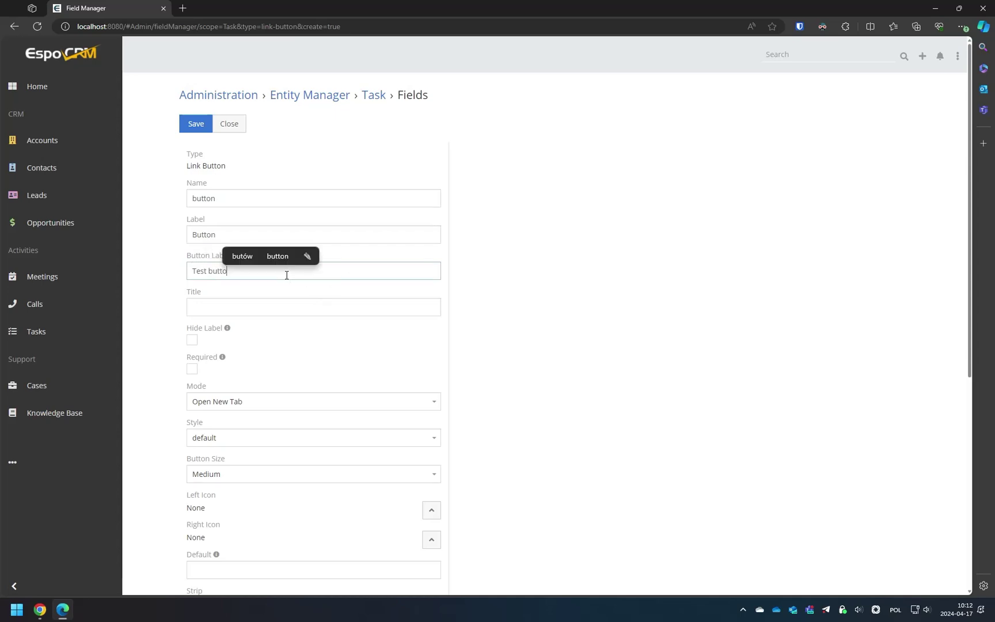
pyautogui.press('Tab')
pyautogui.scroll(-1, 282, 306)
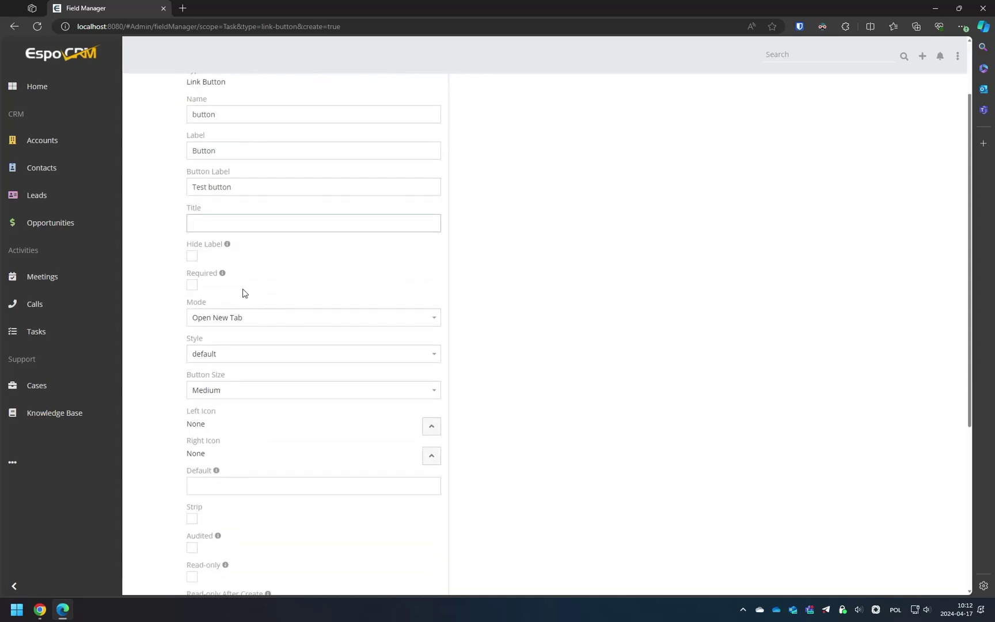
pyautogui.write('Test title')
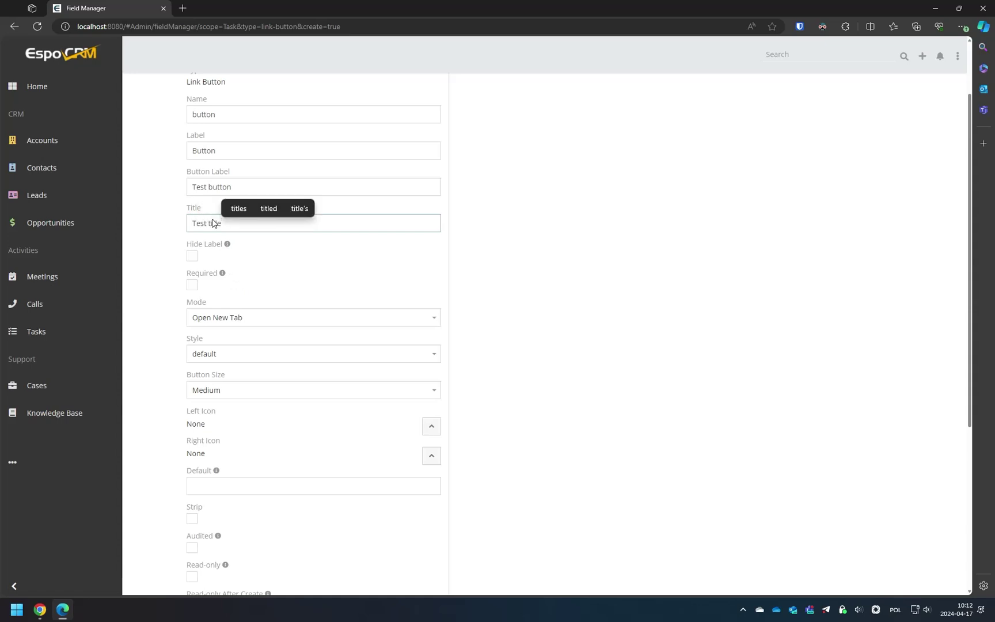
pyautogui.click(192, 255)
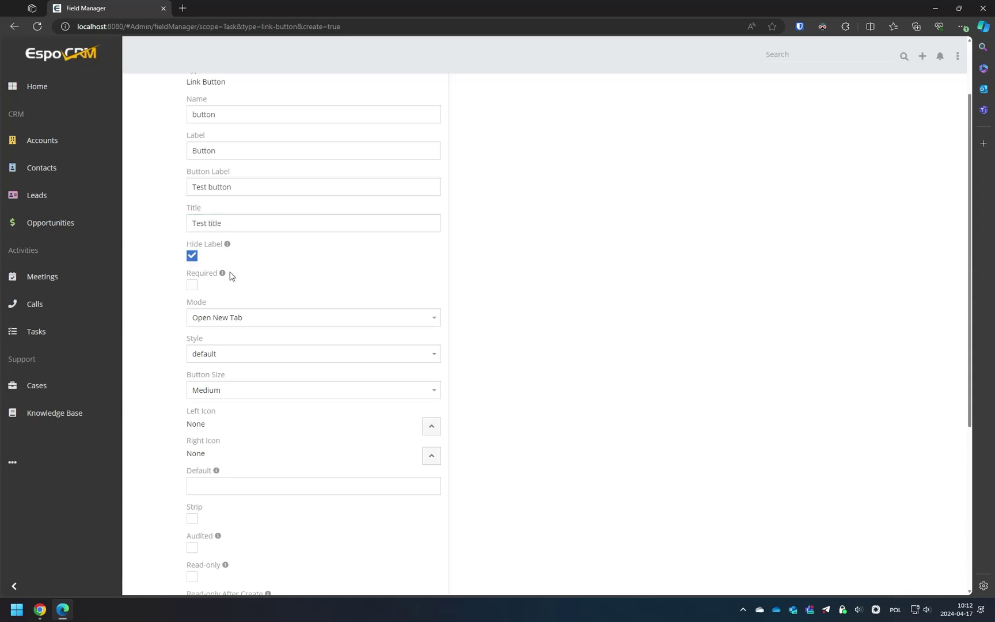
pyautogui.moveTo(222, 274)
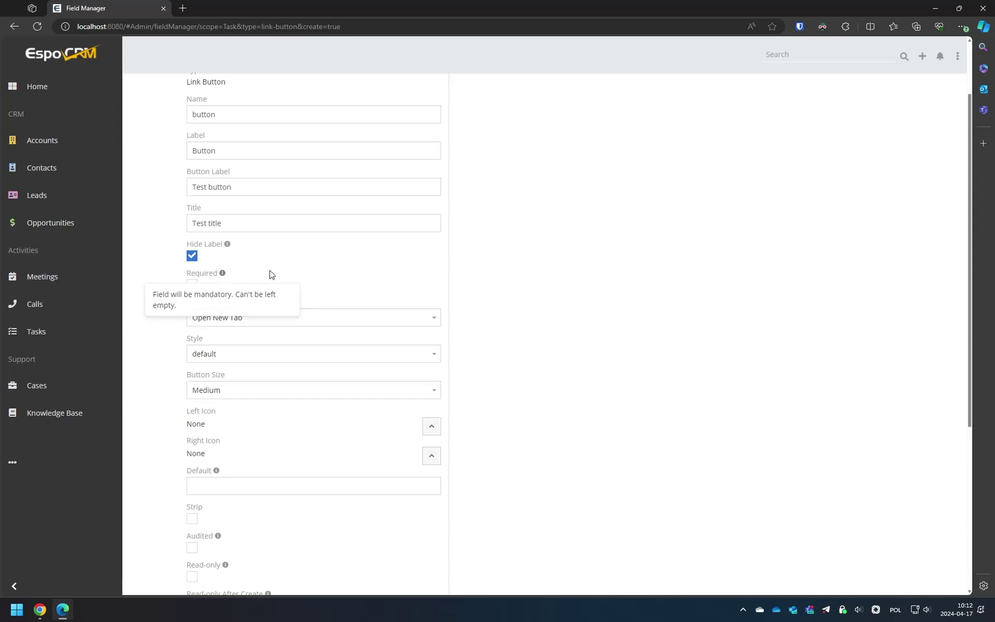
# Step: Keep the Open New Tab mode, set the style to Outline Dark and the button size to Small
pyautogui.click(277, 320)
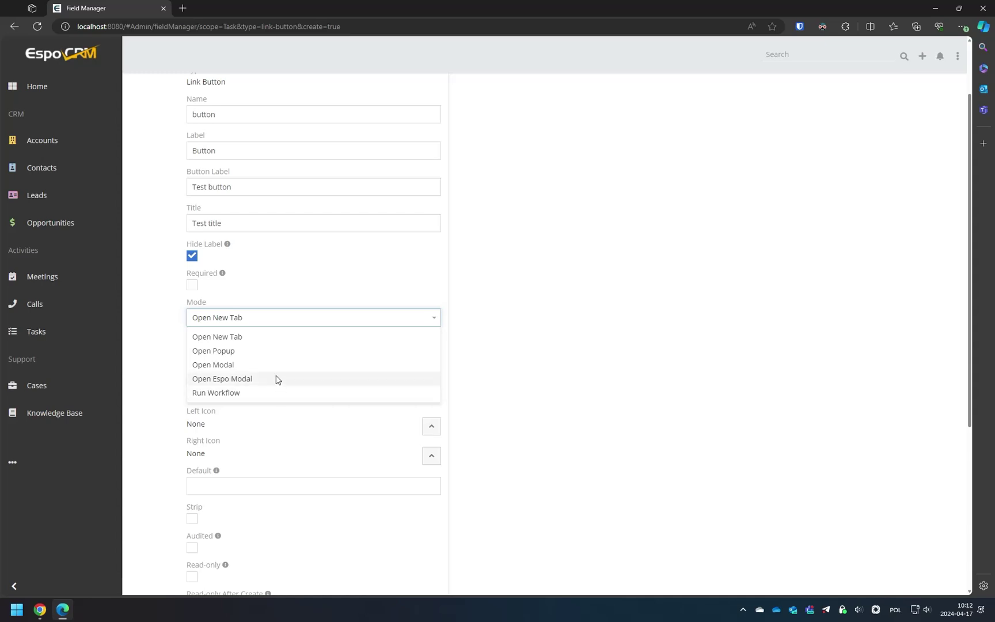
pyautogui.click(267, 338)
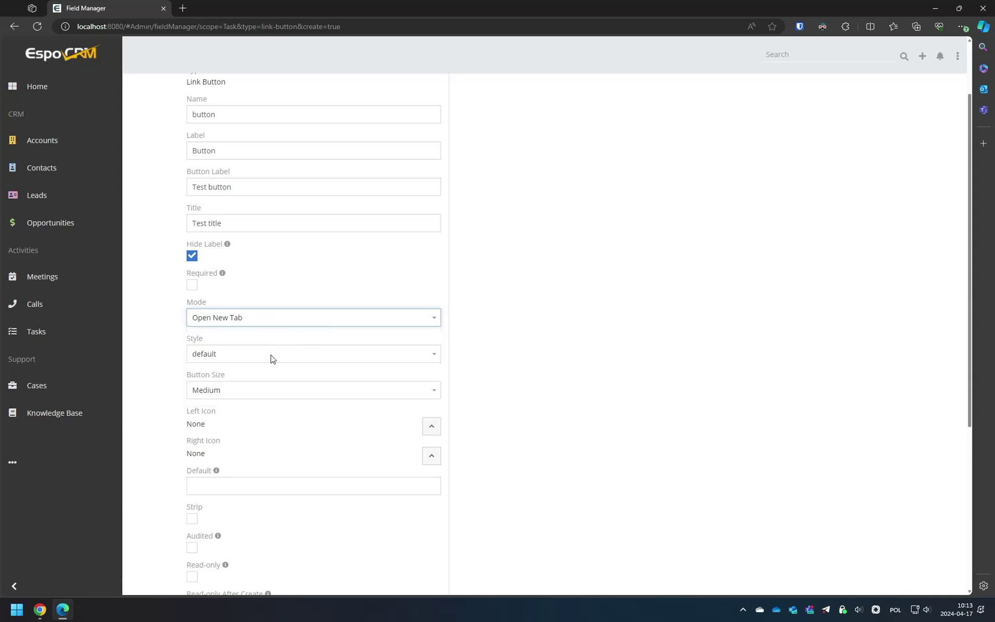
pyautogui.click(269, 352)
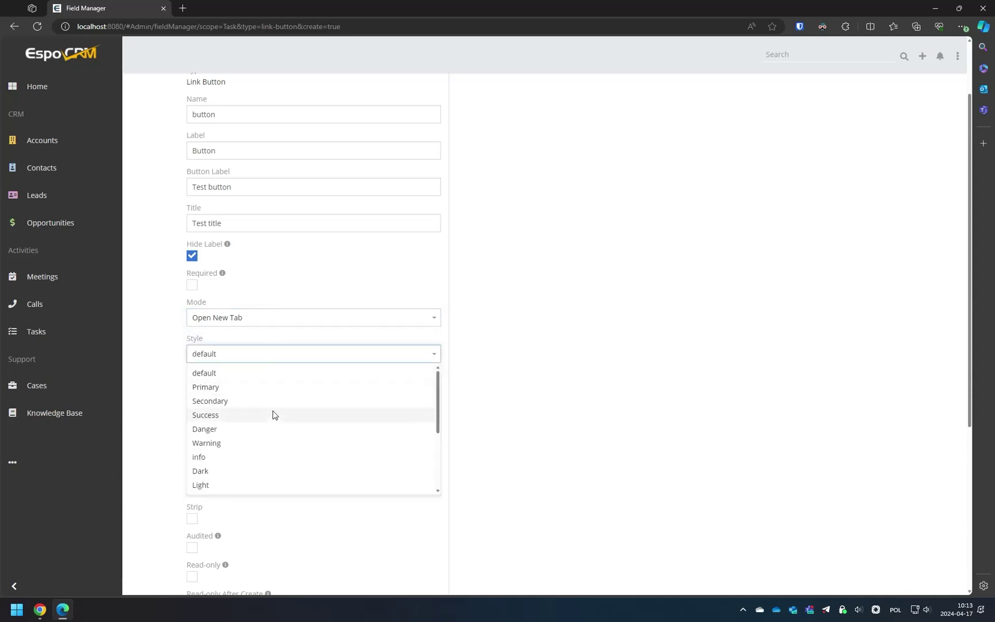
pyautogui.scroll(-1, 275, 423)
pyautogui.scroll(-1, 274, 427)
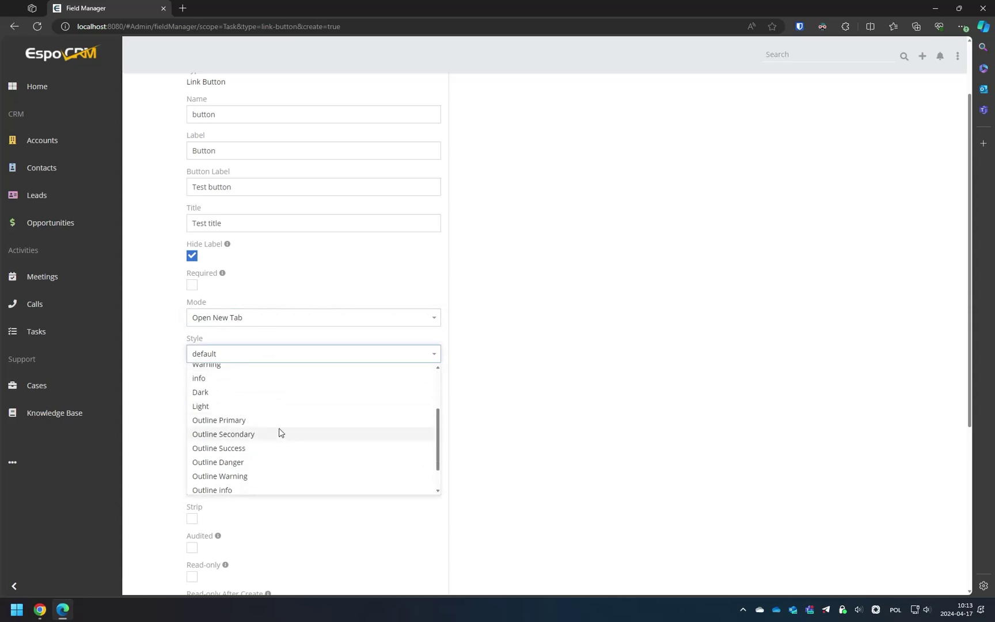
pyautogui.scroll(-1, 280, 432)
pyautogui.click(268, 473)
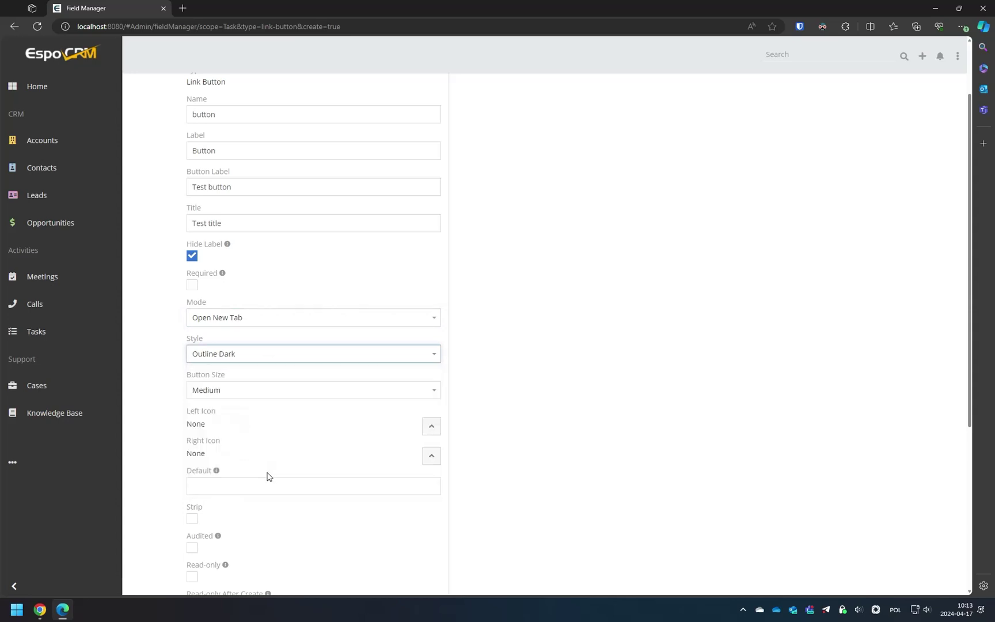
pyautogui.click(268, 390)
pyautogui.click(263, 410)
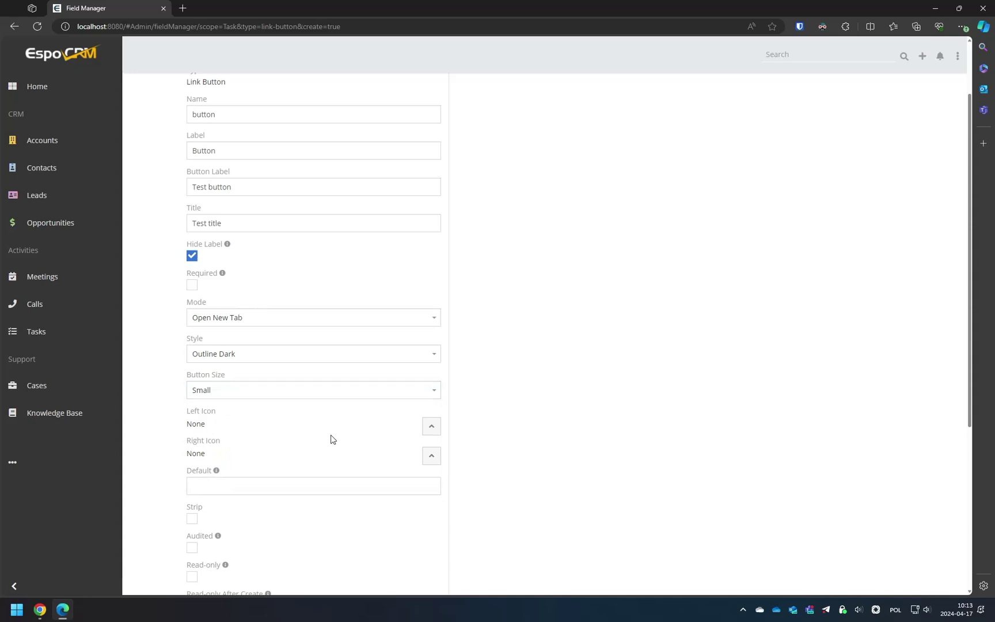
pyautogui.scroll(-3, 331, 439)
pyautogui.moveTo(215, 307)
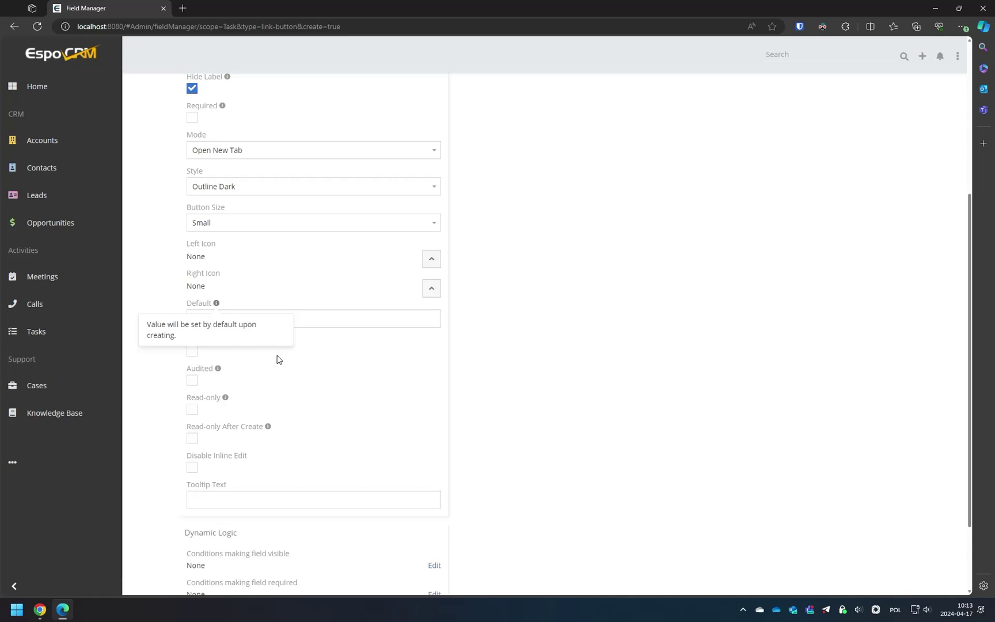
pyautogui.click(297, 317)
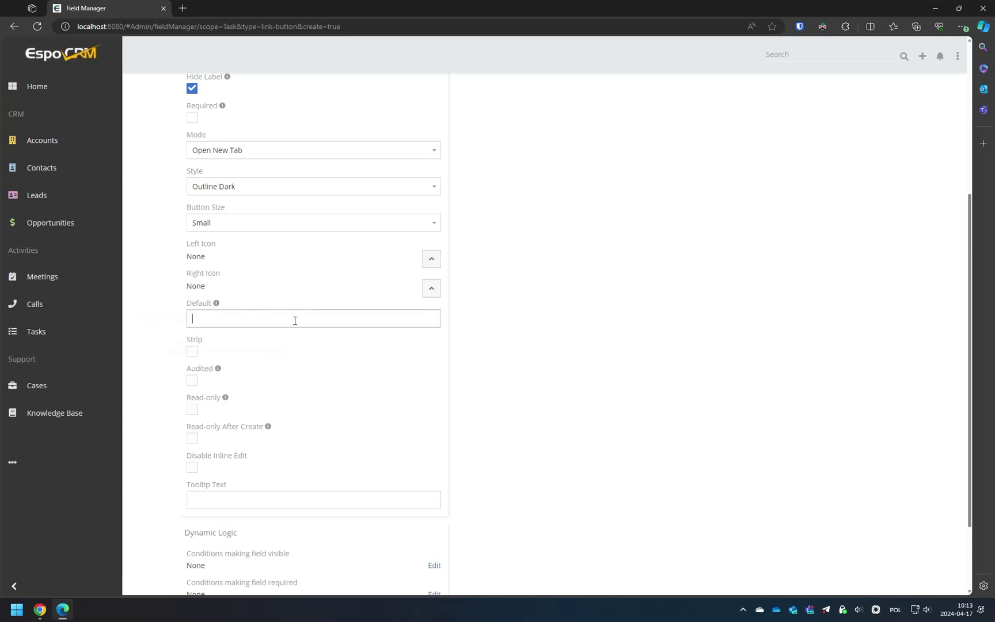
pyautogui.write('https://de')
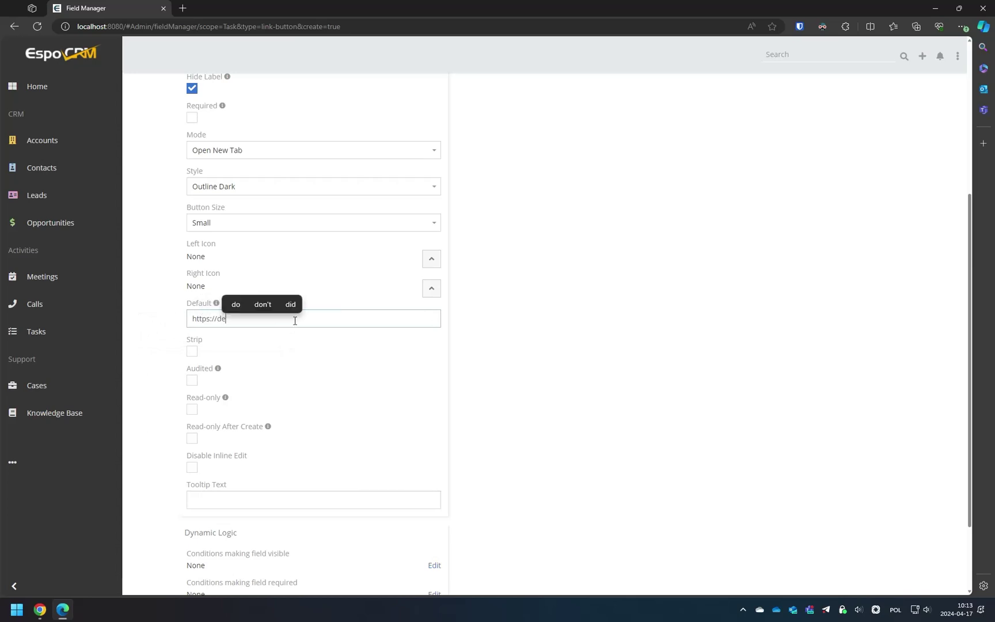
pyautogui.write('vcrm.it')
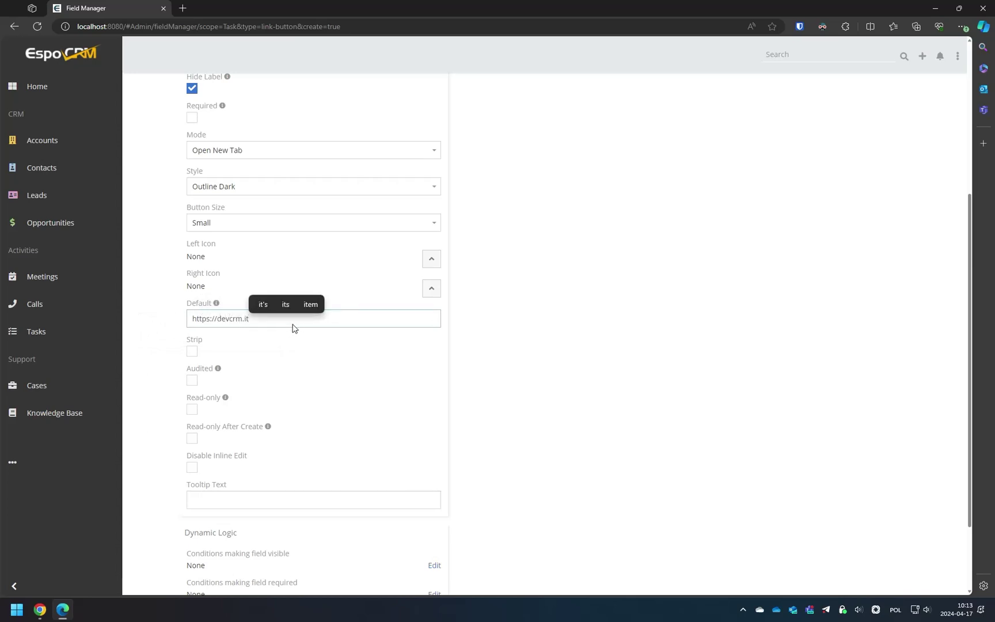
pyautogui.click(253, 351)
pyautogui.scroll(-2, 209, 354)
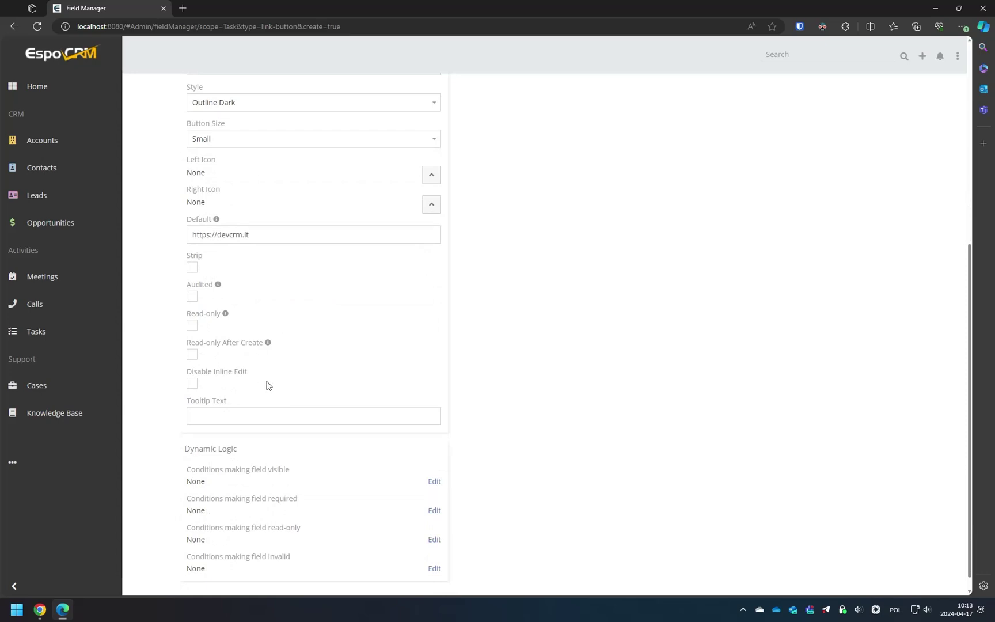
pyautogui.scroll(-1, 266, 385)
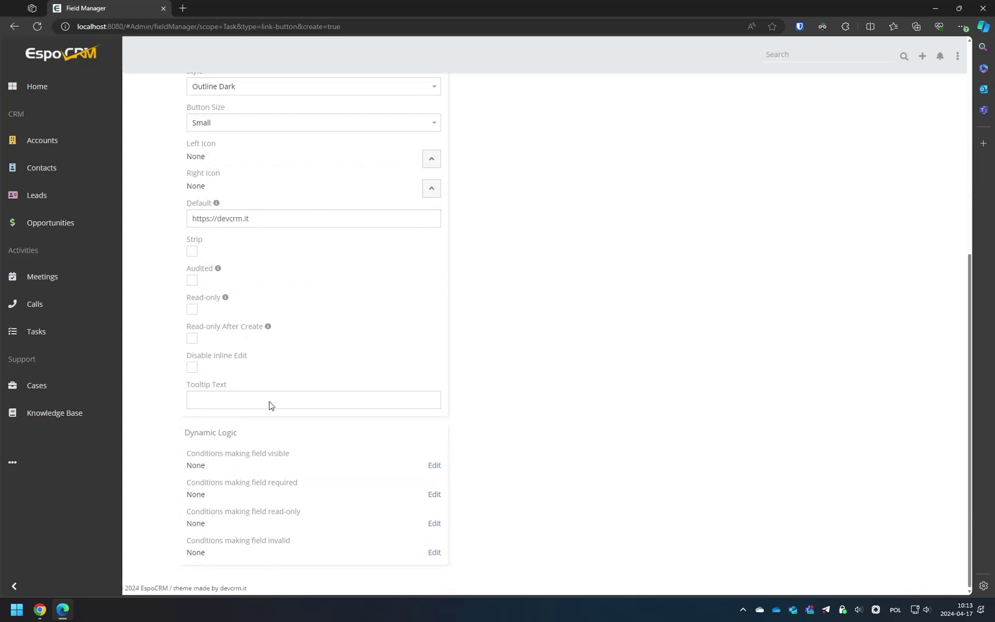
pyautogui.scroll(9, 253, 475)
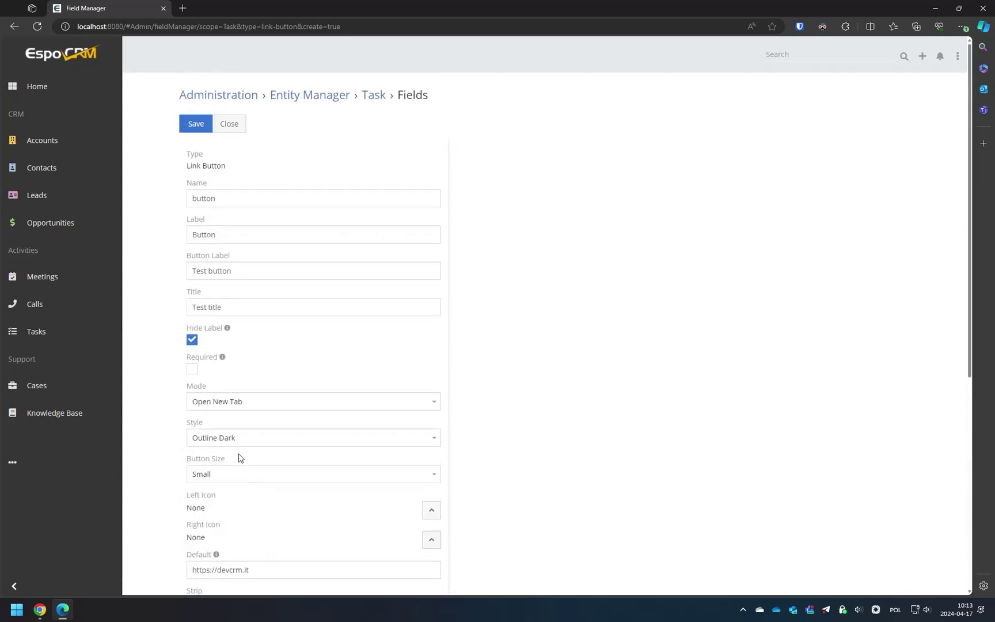
pyautogui.click(196, 125)
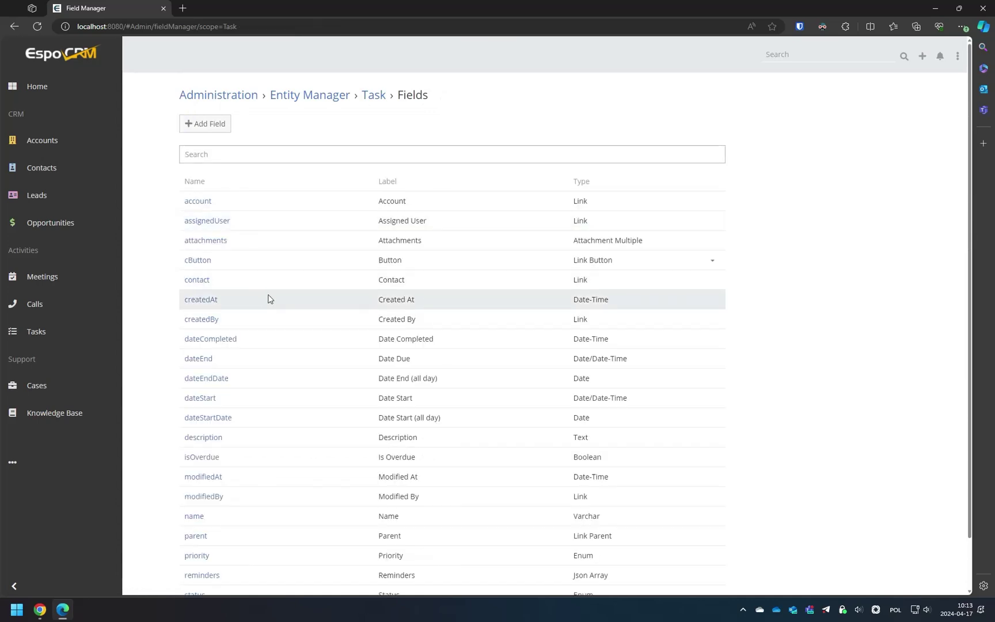
# Step: In a new tab, create and save a task named 'test', then return to the Task fields list
pyautogui.middleClick(80, 308)
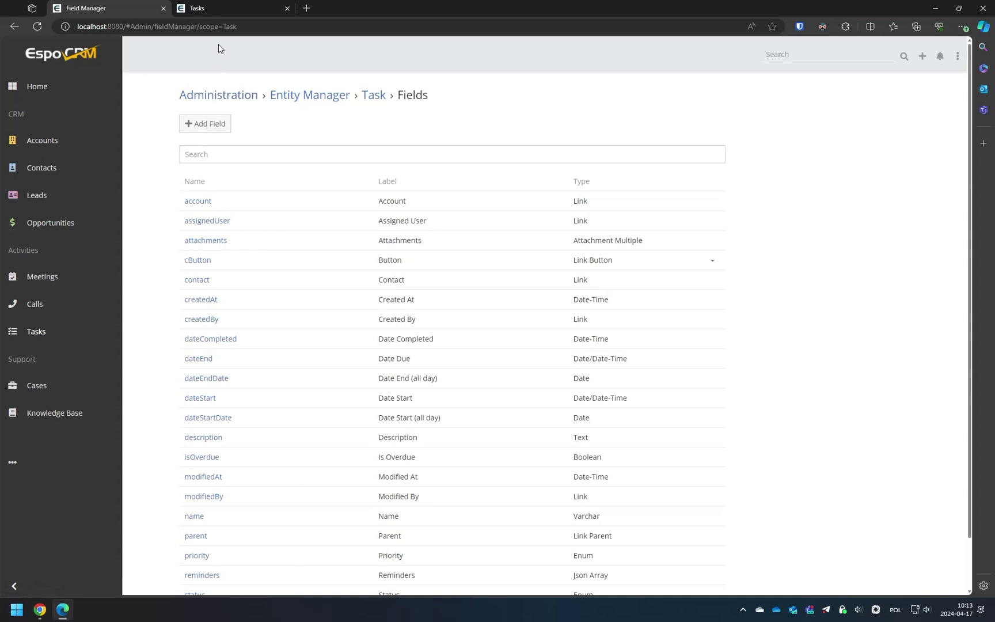
pyautogui.click(218, 10)
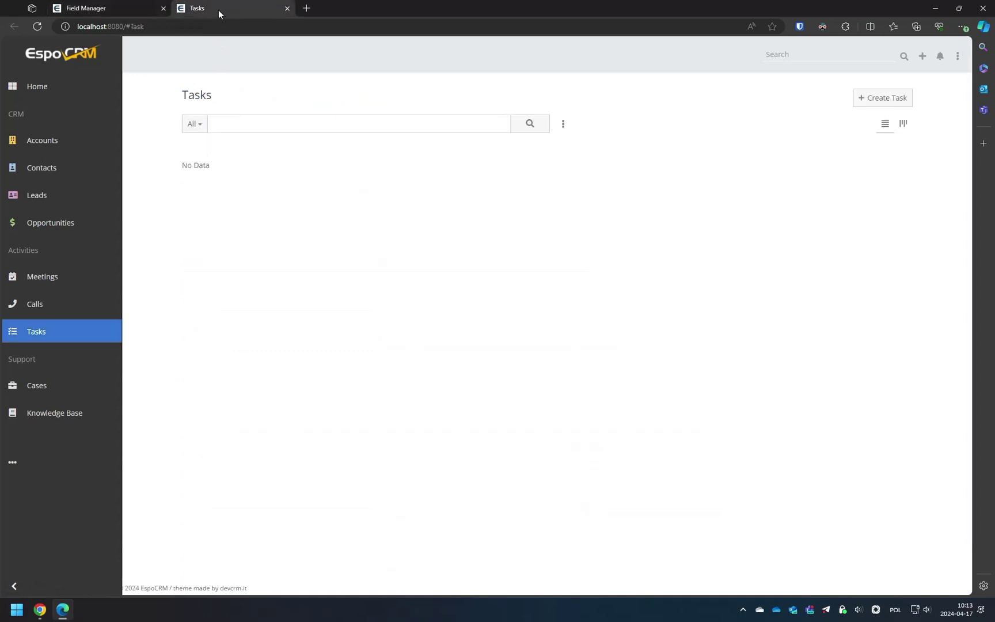
pyautogui.click(882, 98)
pyautogui.click(262, 167)
pyautogui.write('test')
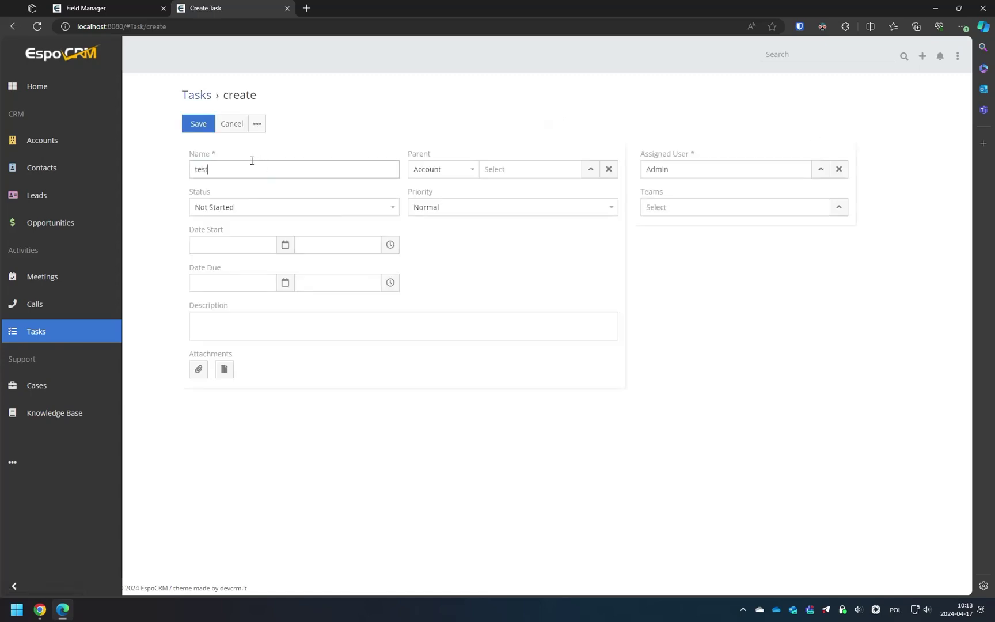
pyautogui.click(197, 125)
pyautogui.click(138, 10)
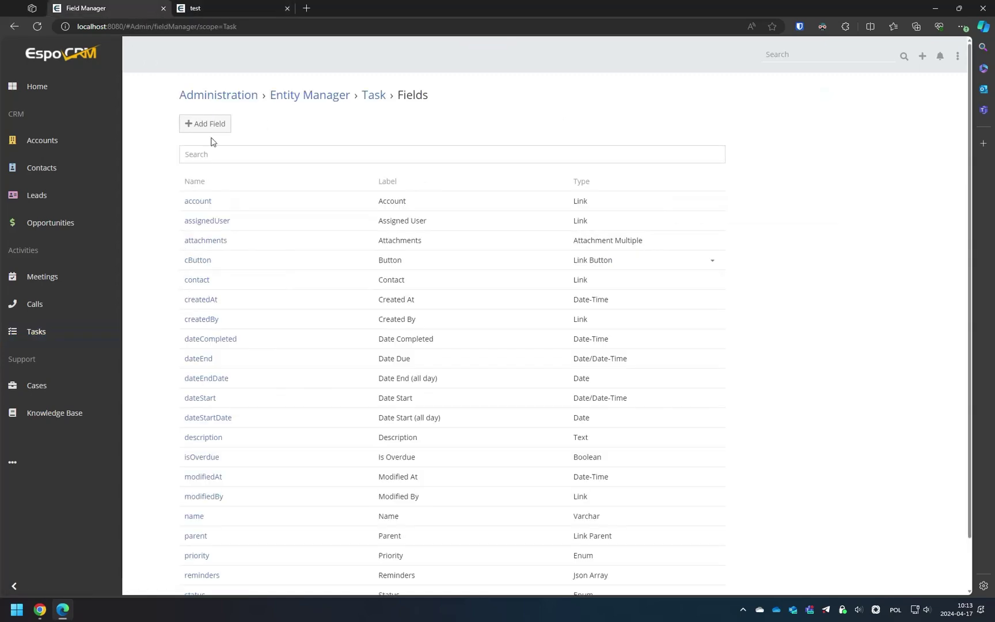
# Step: Split the Description row in the Task Detail layout, drop the Button field beside it, and save
pyautogui.click(374, 96)
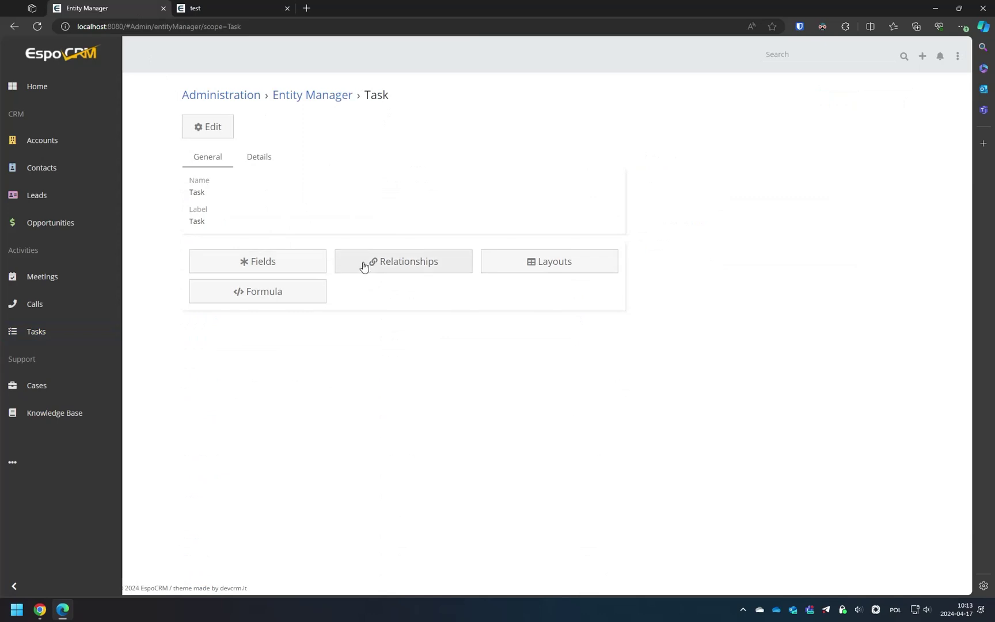
pyautogui.click(513, 267)
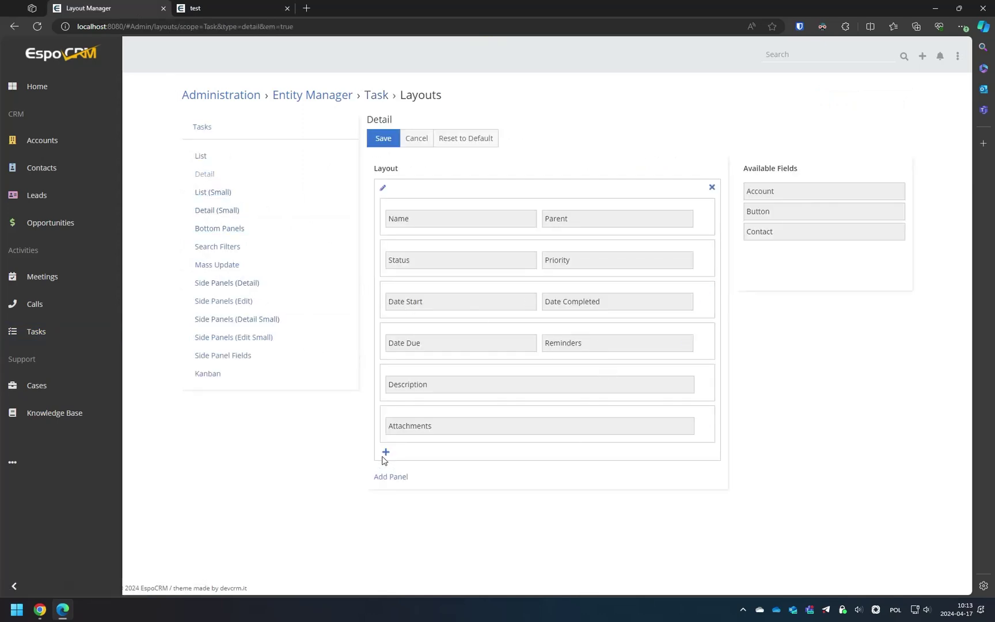
pyautogui.click(704, 387)
pyautogui.moveTo(766, 215); pyautogui.dragTo(560, 389)
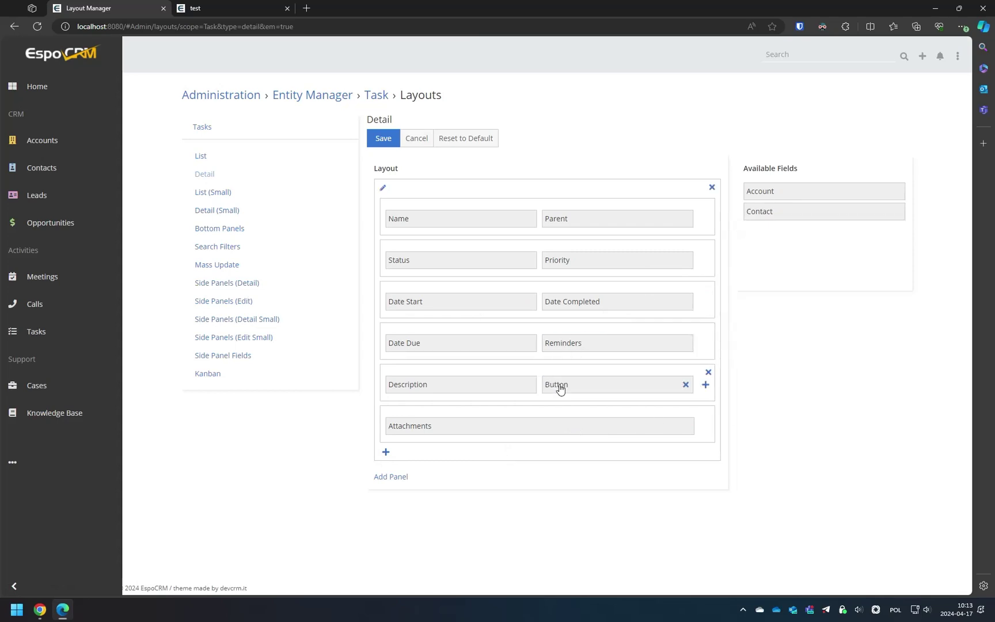
pyautogui.click(386, 146)
pyautogui.click(214, 9)
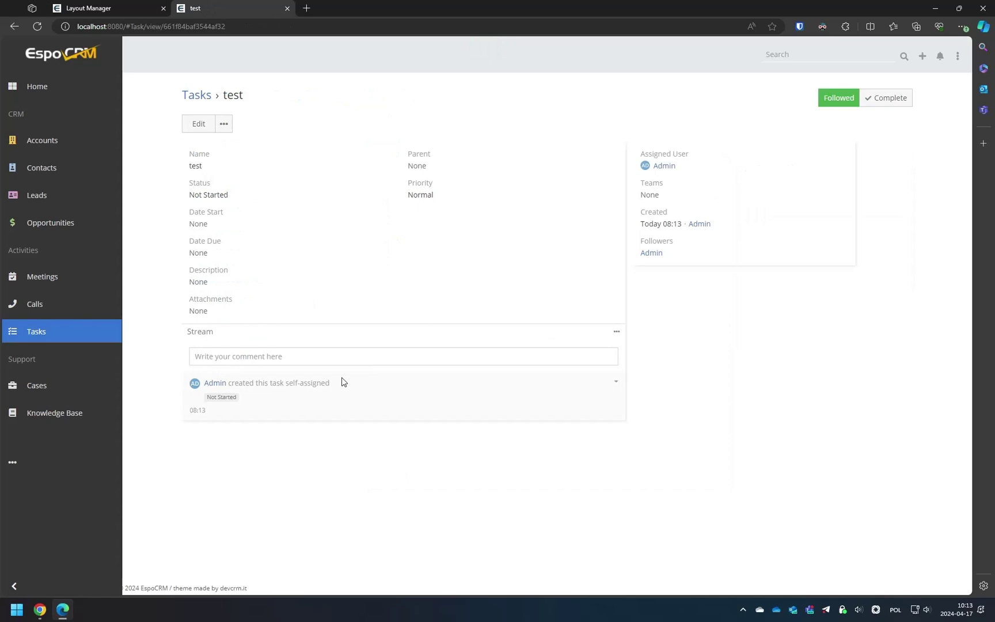
# Step: Reload the test task to show its Test button, and check the devcrm.it URL in edit mode
pyautogui.hotkey('ctrl', 'l')
pyautogui.press('Return')
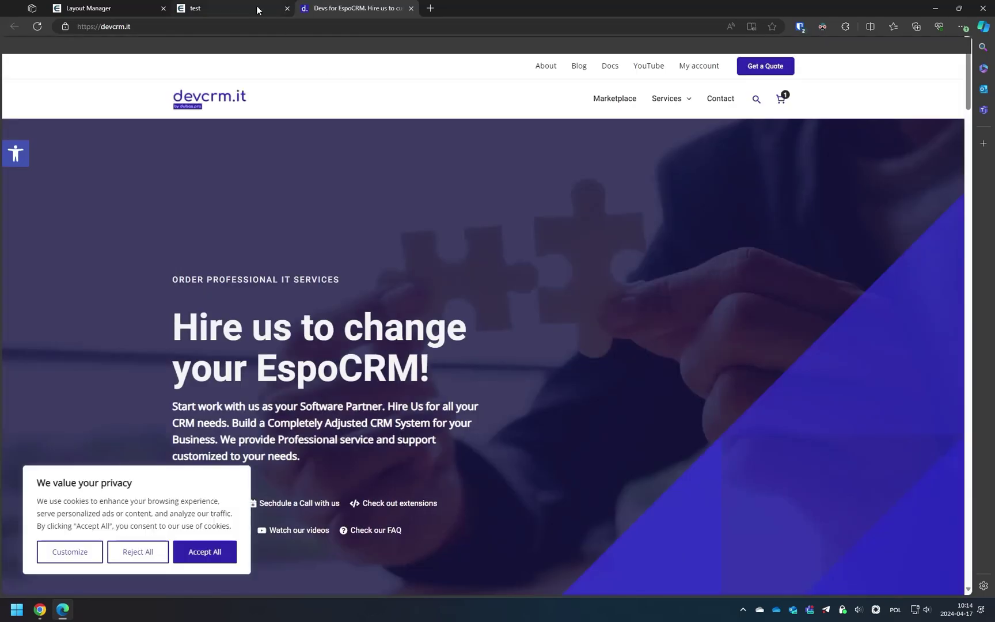
pyautogui.click(256, 5)
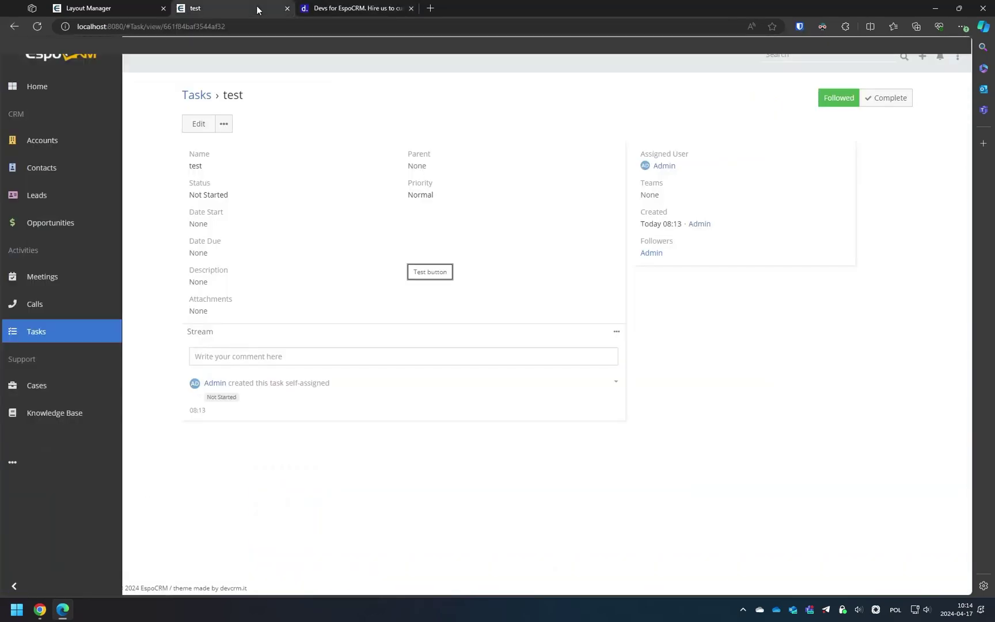
pyautogui.click(191, 127)
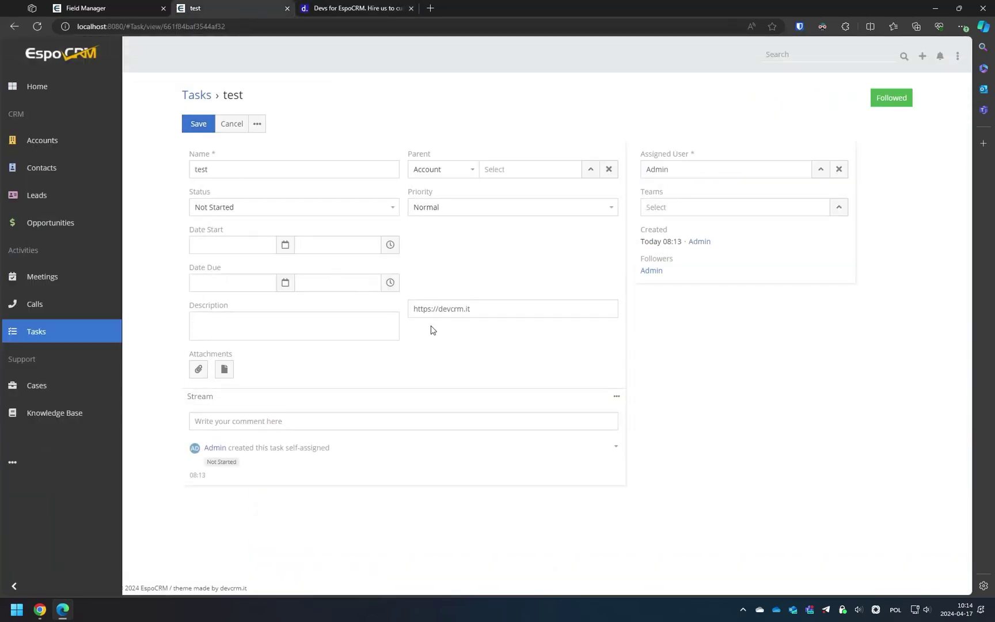
pyautogui.click(479, 308)
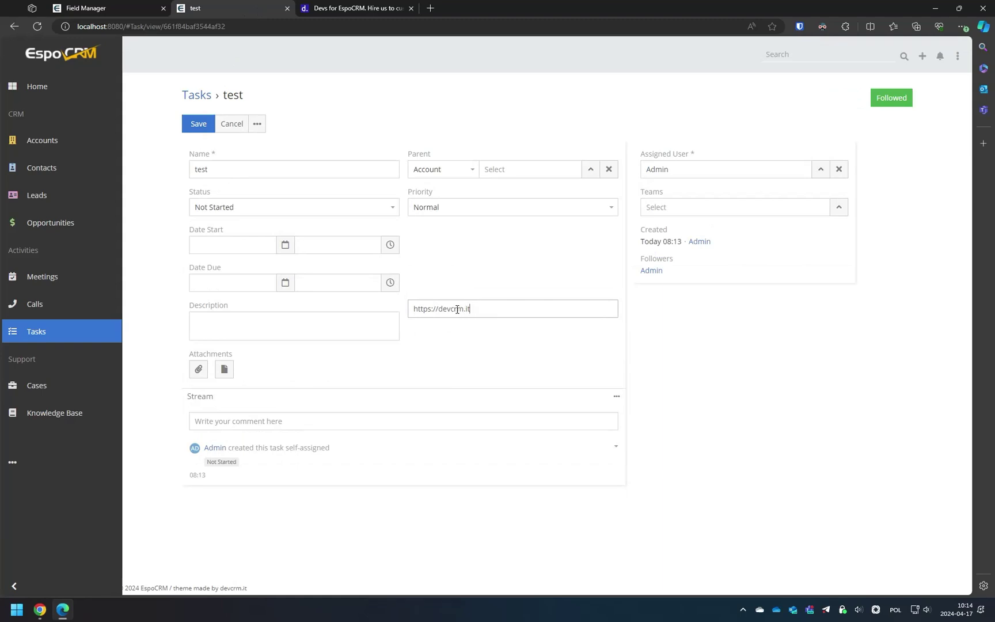
pyautogui.doubleClick(457, 309)
pyautogui.click(486, 310)
pyautogui.click(170, 13)
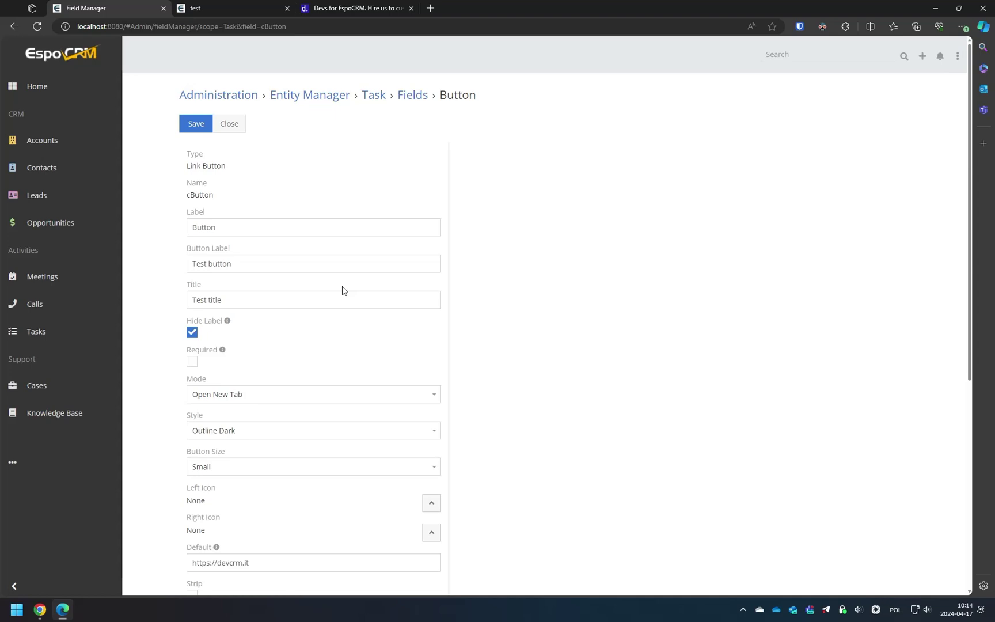
# Step: Set the Button field's Left Icon to fas fa-globe-europe, found by searching 'globe', and save
pyautogui.scroll(-1, 343, 290)
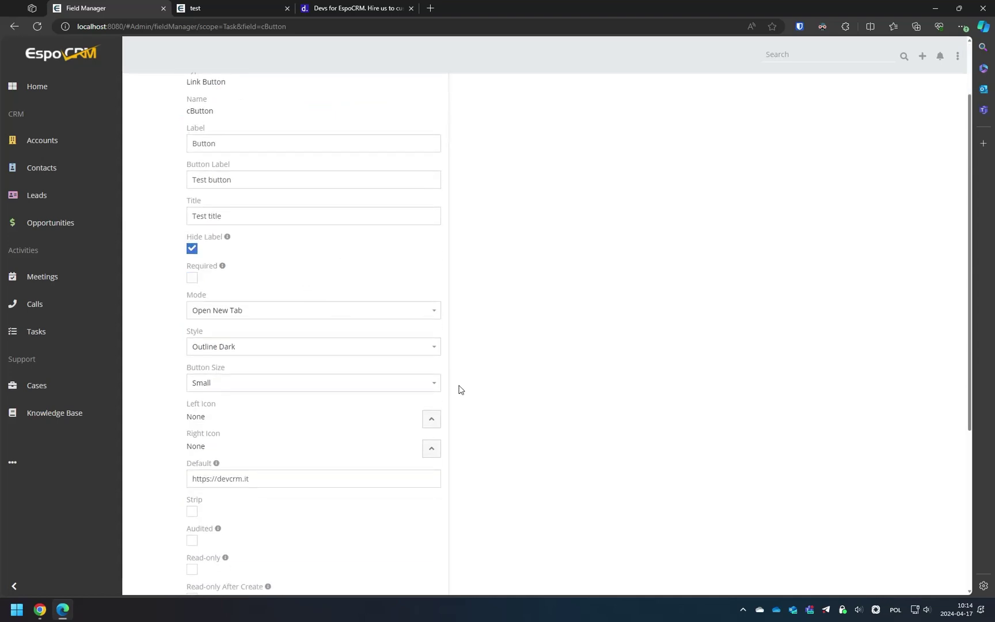
pyautogui.click(431, 419)
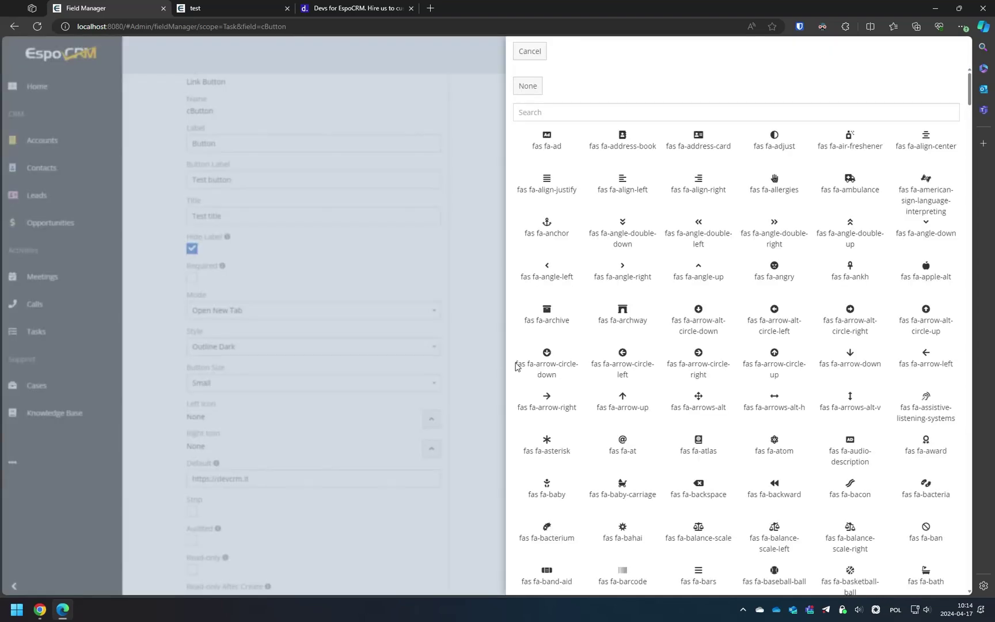
pyautogui.click(743, 118)
pyautogui.write('globe')
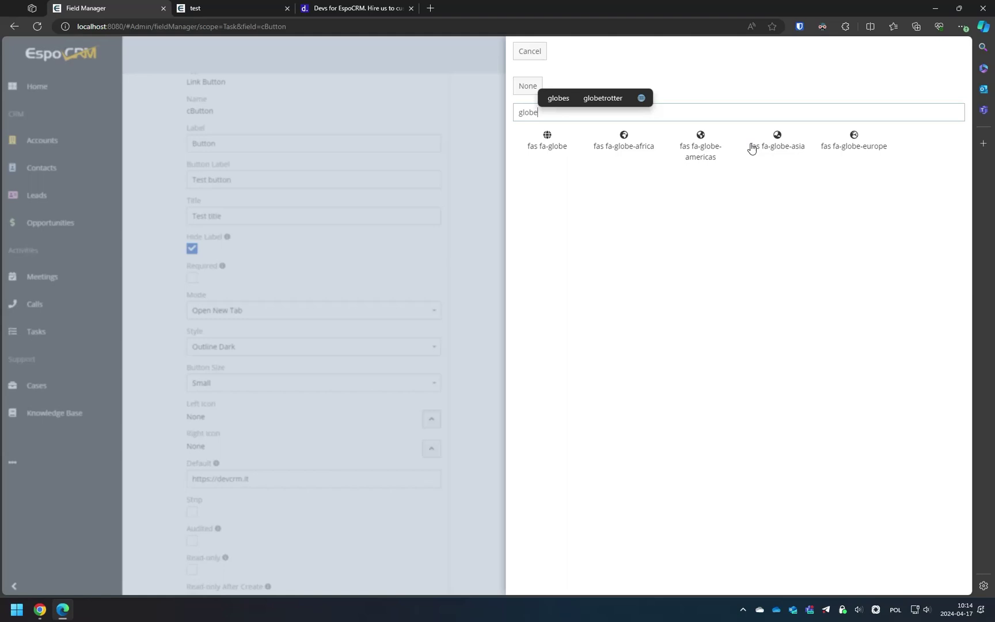
pyautogui.click(822, 143)
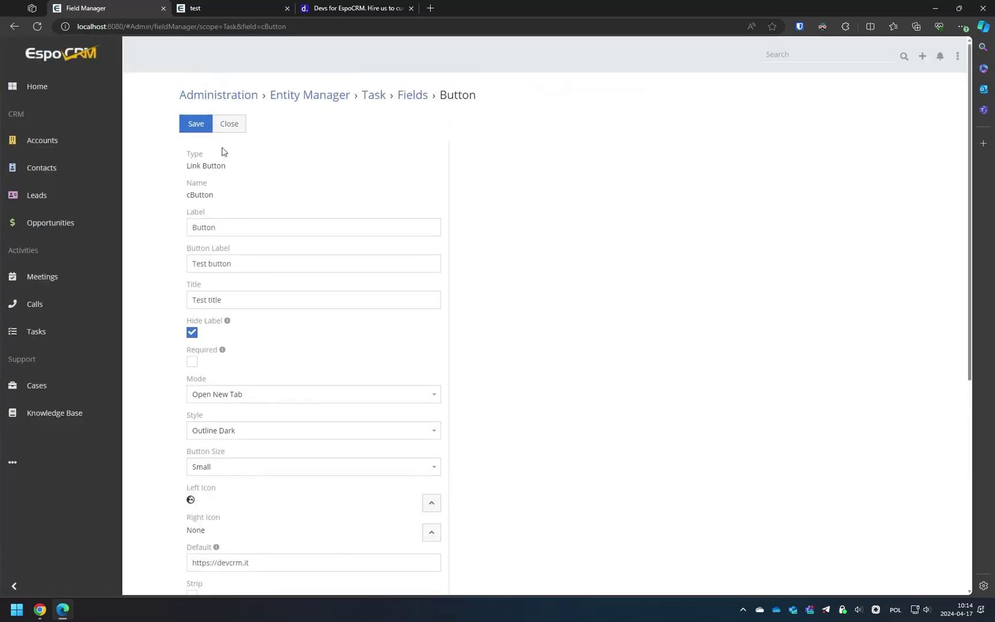
pyautogui.click(205, 121)
# Step: Return to the test task and view its details, where the Test button shows the globe icon
pyautogui.click(226, 8)
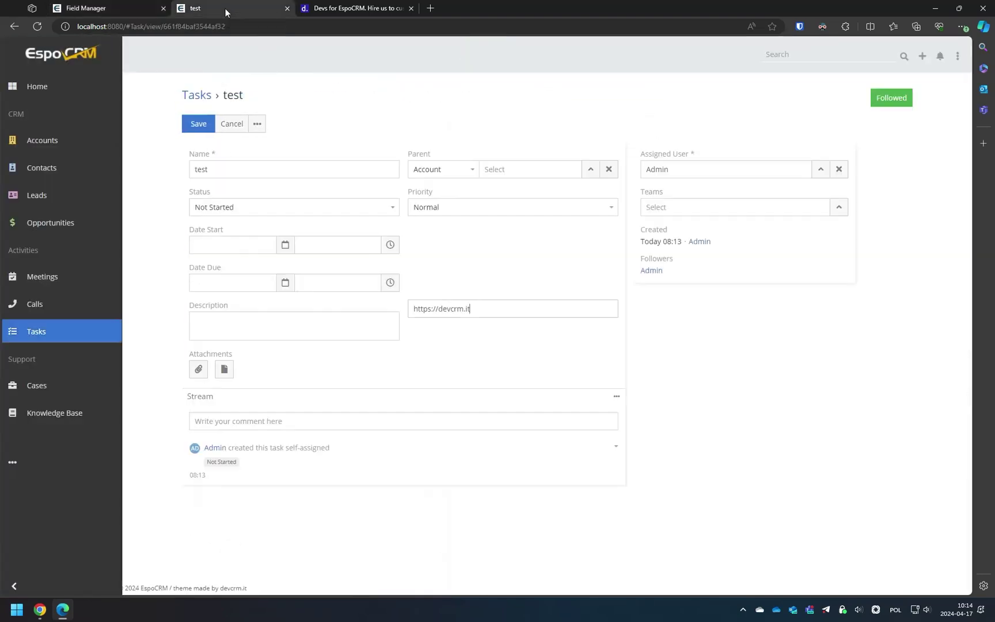
pyautogui.click(39, 30)
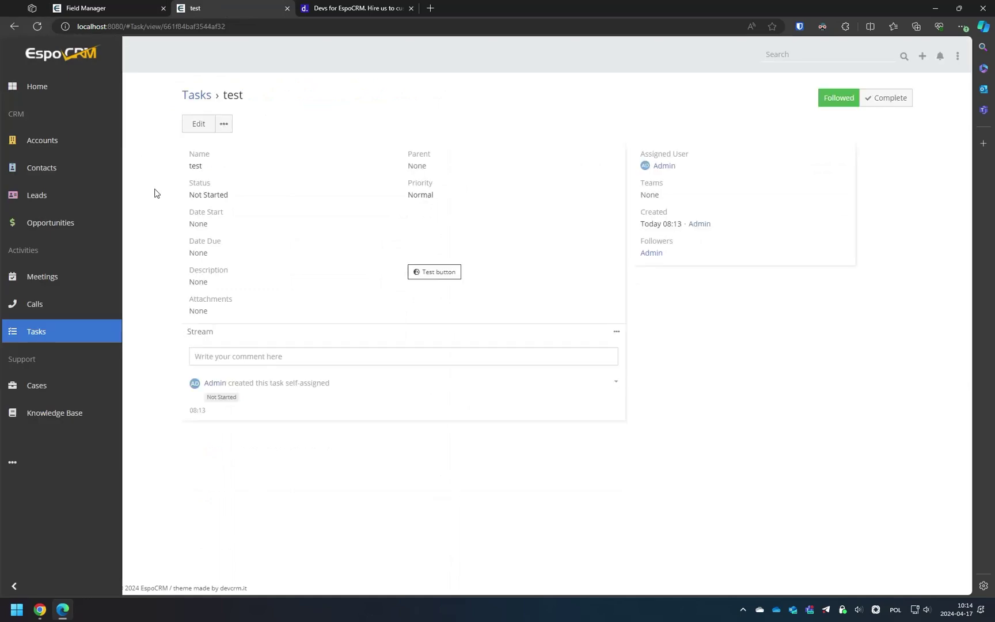